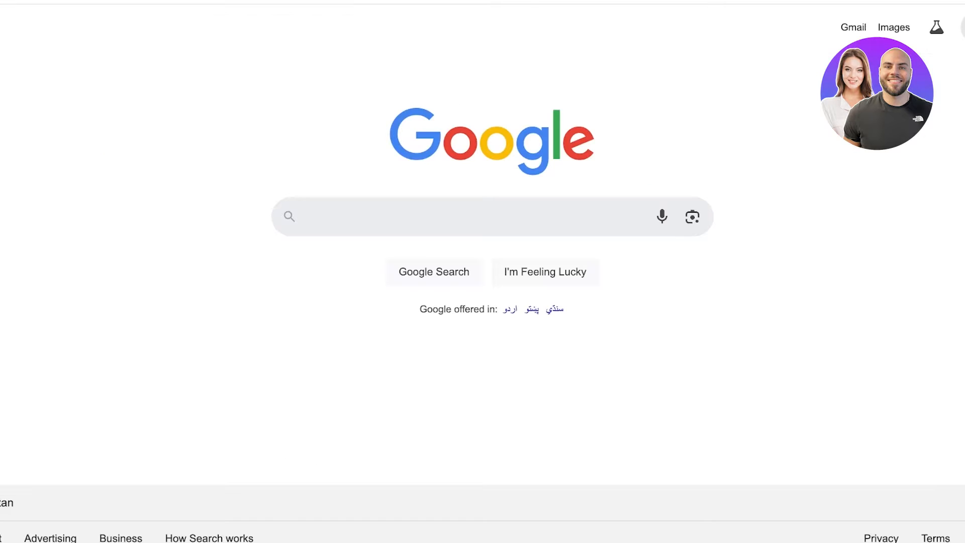
- Search Google for "sites" and open the Google Sites result
left_click(402, 216)
type("sites")
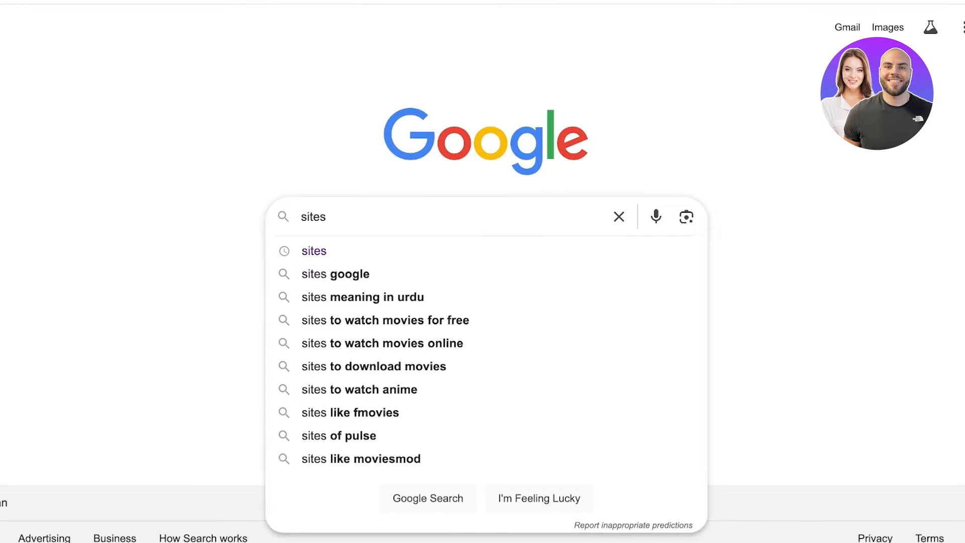
key("Return")
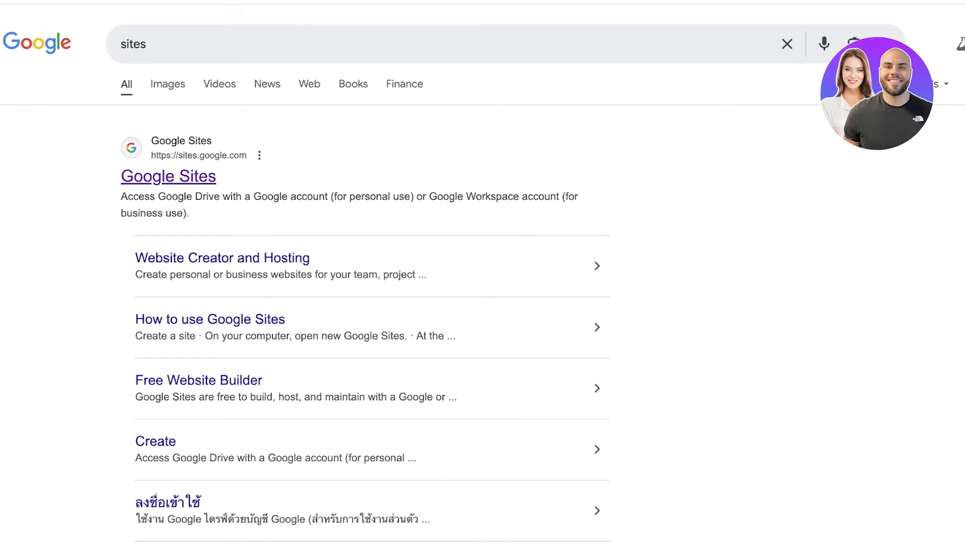
left_click(168, 176)
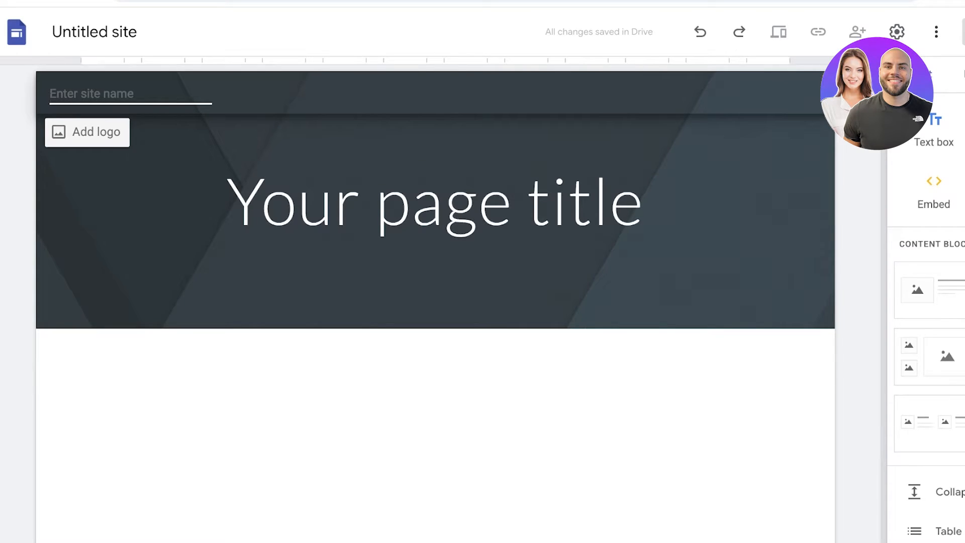
- Name the untitled site SPENCER in its header
type("SPENCER")
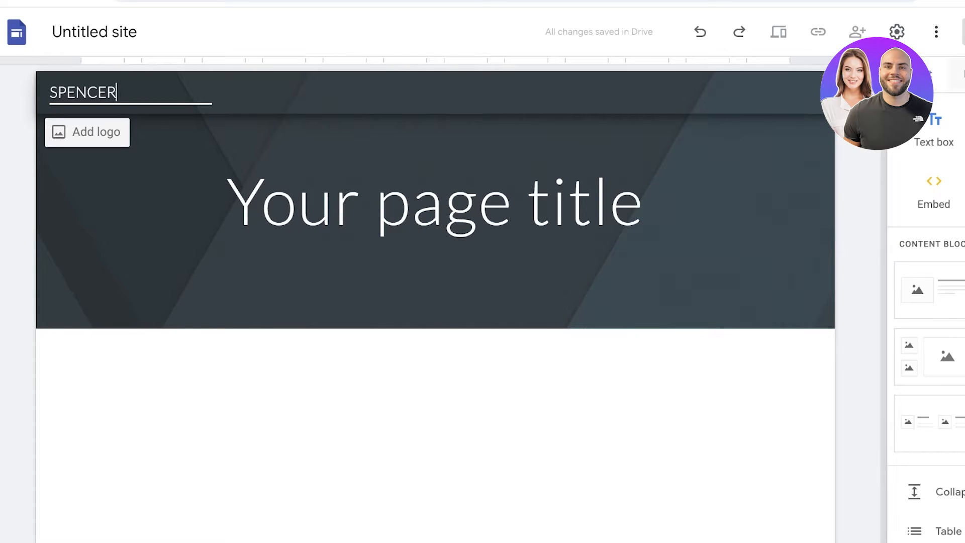
key("Return")
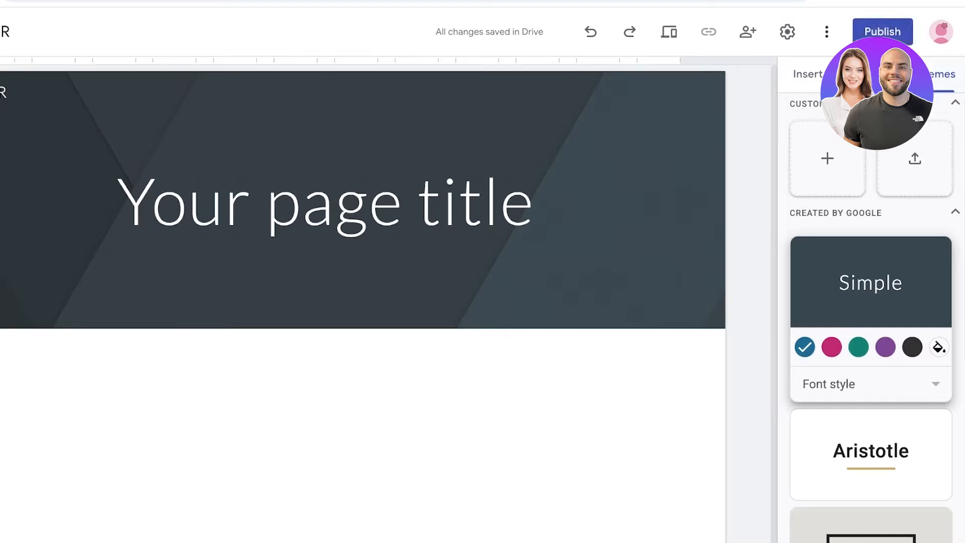
left_click(828, 158)
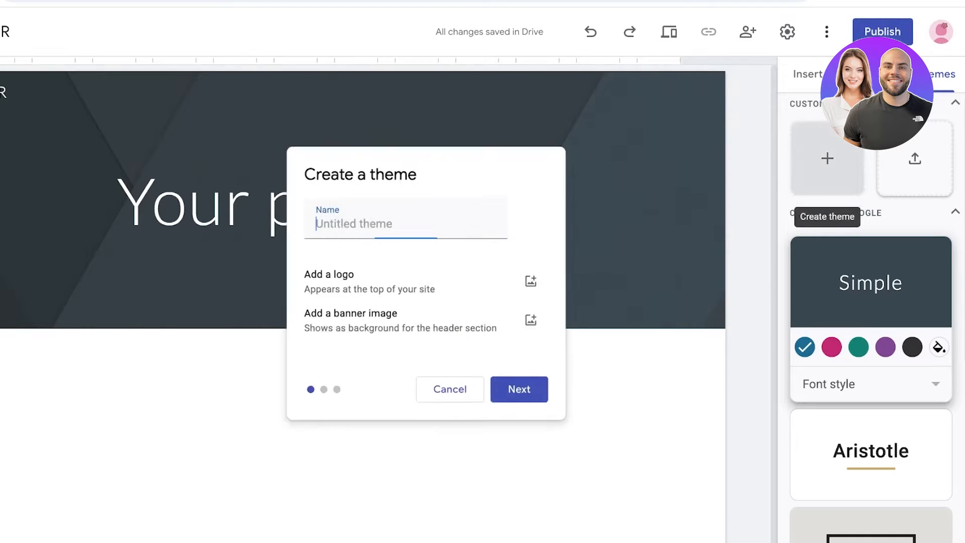
left_click(451, 393)
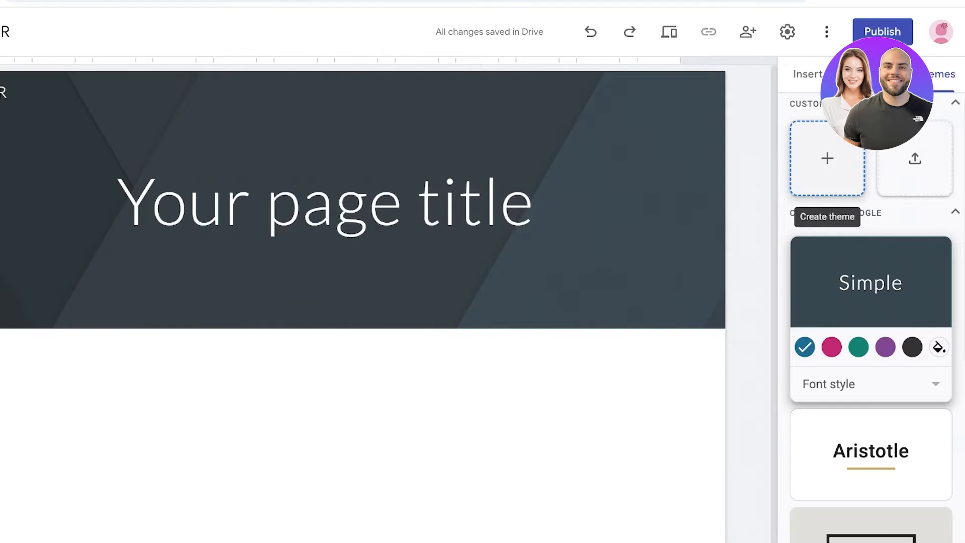
left_click(828, 159)
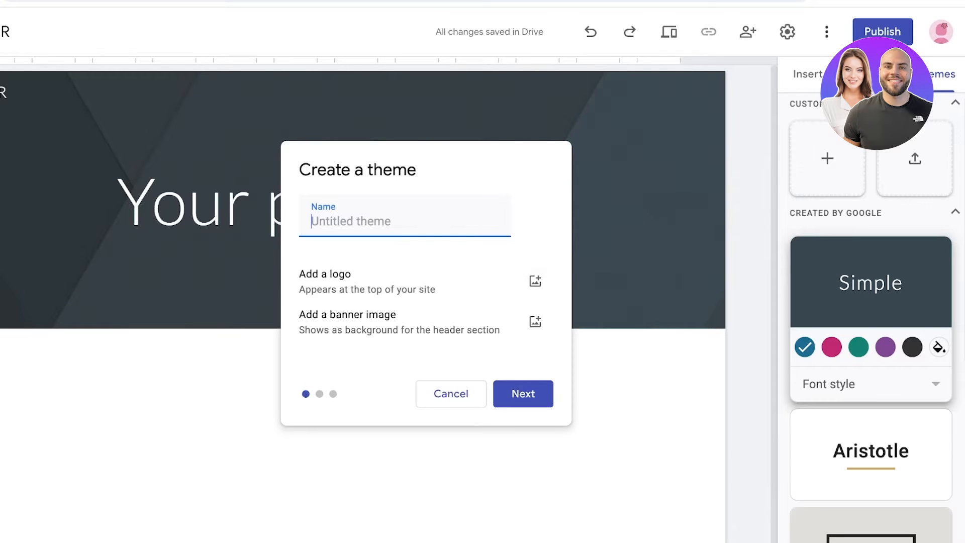
left_click(451, 394)
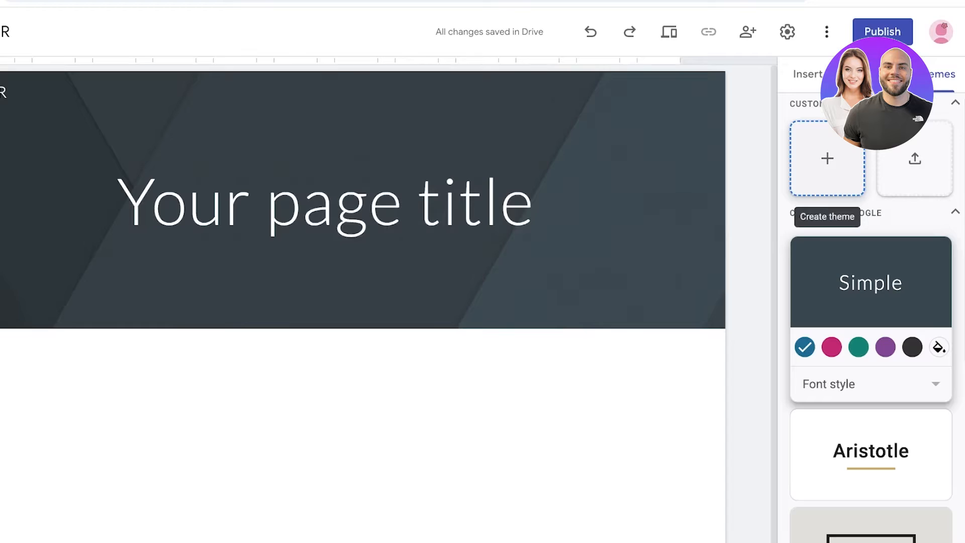
left_click(828, 158)
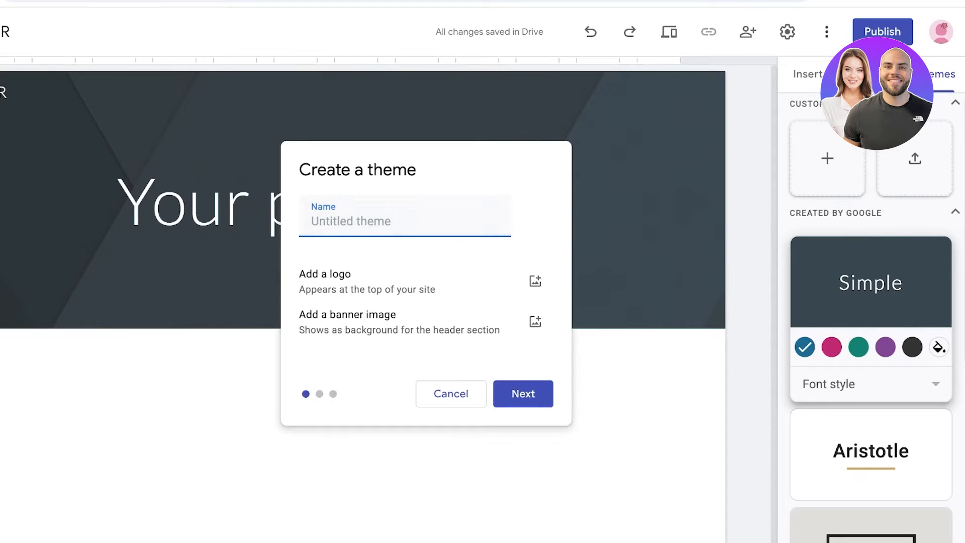
left_click(451, 393)
- Try the Level, Vision, Diplomat and Impression themes on the site, and reapply the Simple theme
scroll(871, 302, "down", 5)
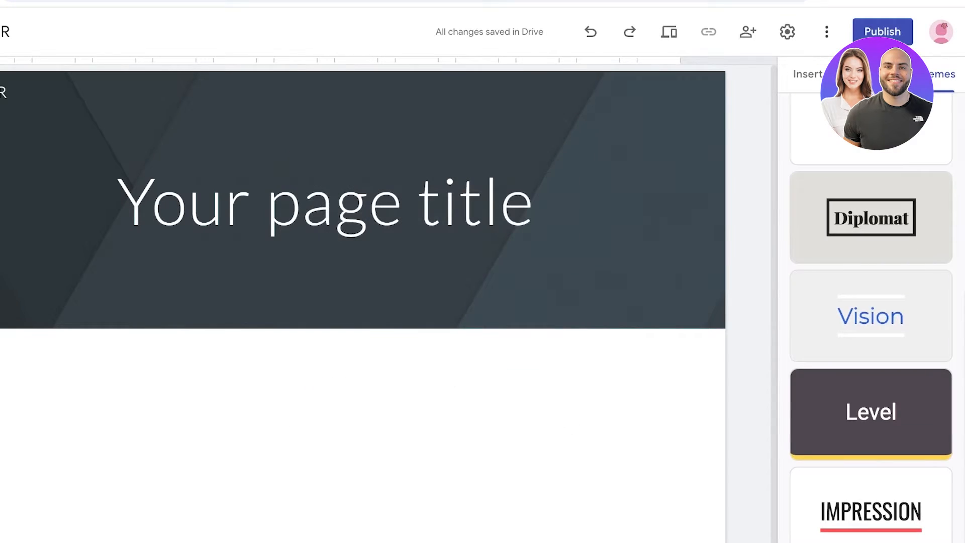
left_click(871, 413)
left_click(871, 316)
left_click(871, 218)
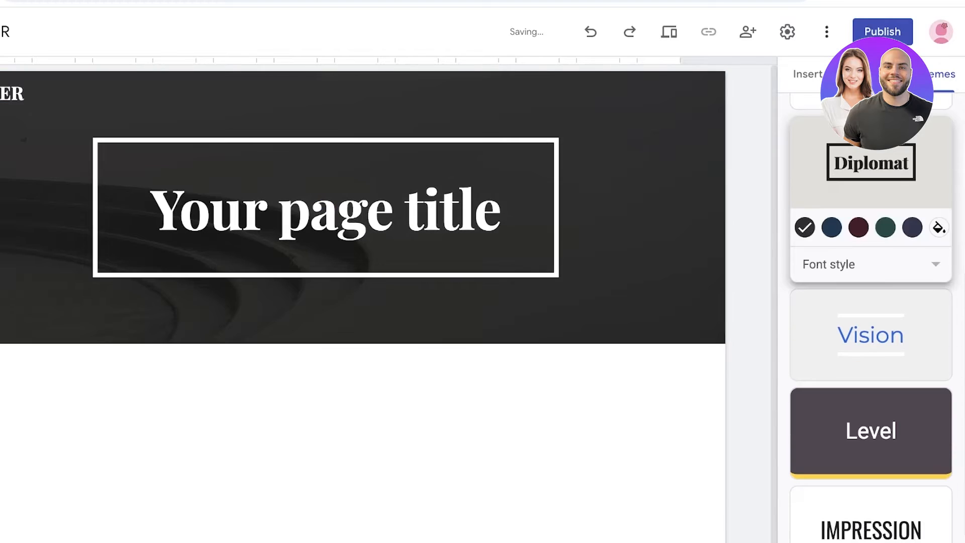
scroll(872, 412, "down", 1)
left_click(871, 503)
scroll(905, 201, "up", 7)
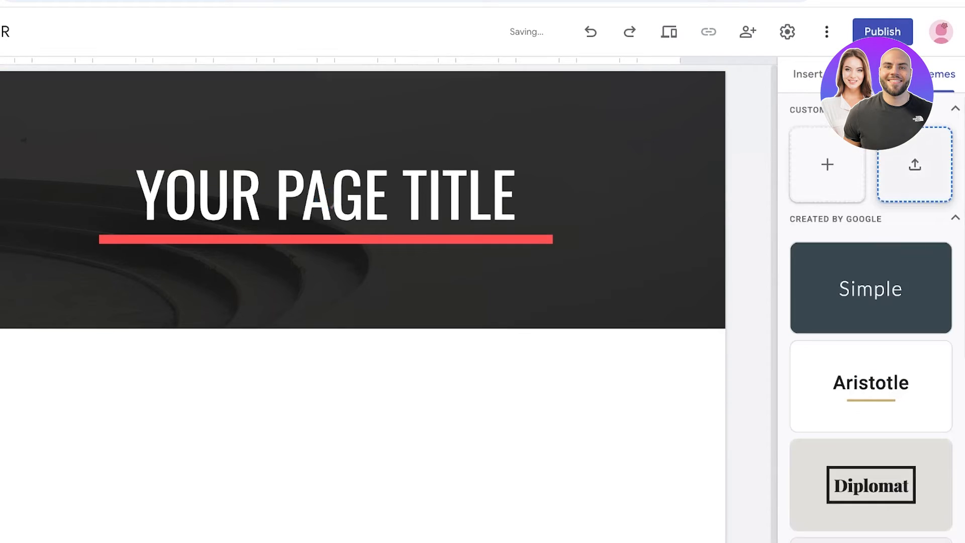
left_click(871, 287)
- Start a custom theme named Brown and add the black SPENCER logo image to it
left_click(828, 171)
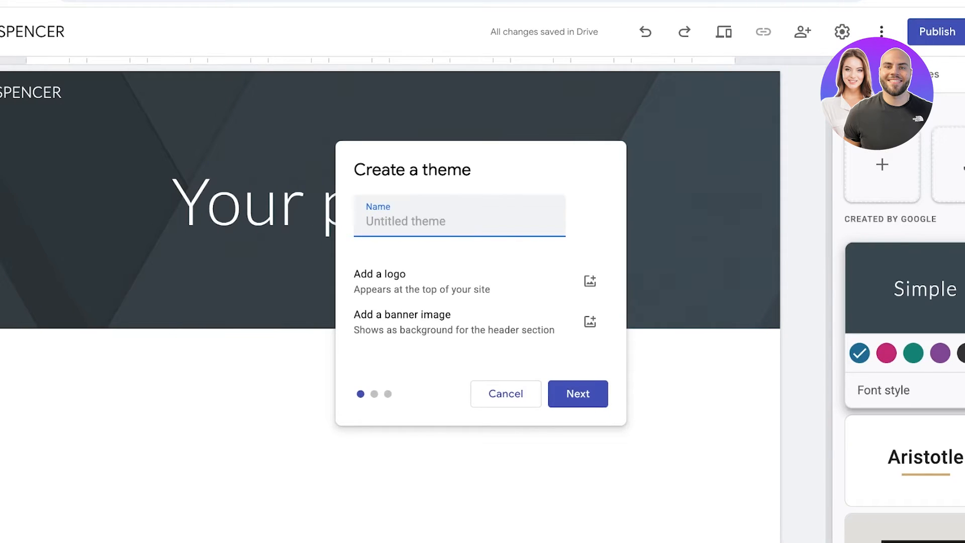
type("Brown")
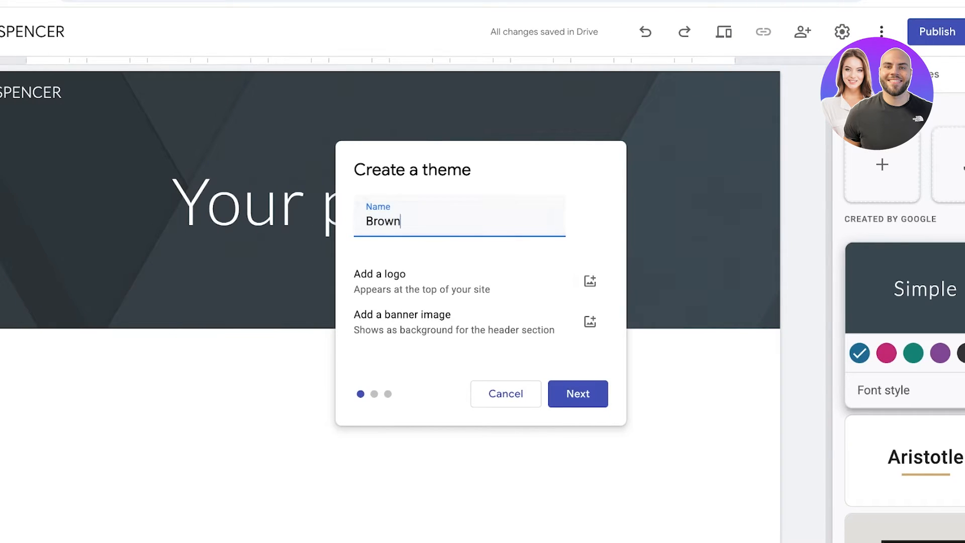
left_click(590, 281)
left_click(588, 318)
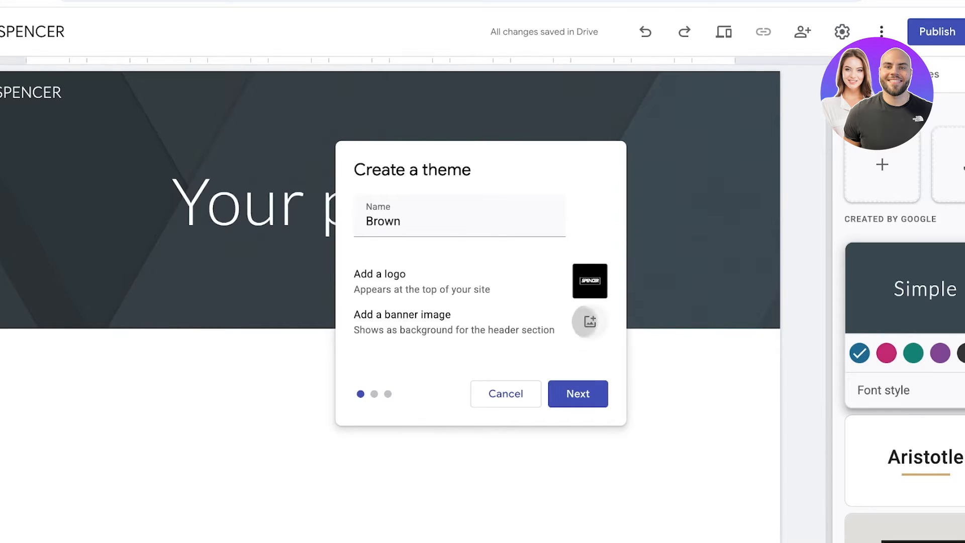
- Try to add a banner image to the Brown theme, and choose the brown, tan and black preset colors
left_click(589, 322)
left_click(558, 357)
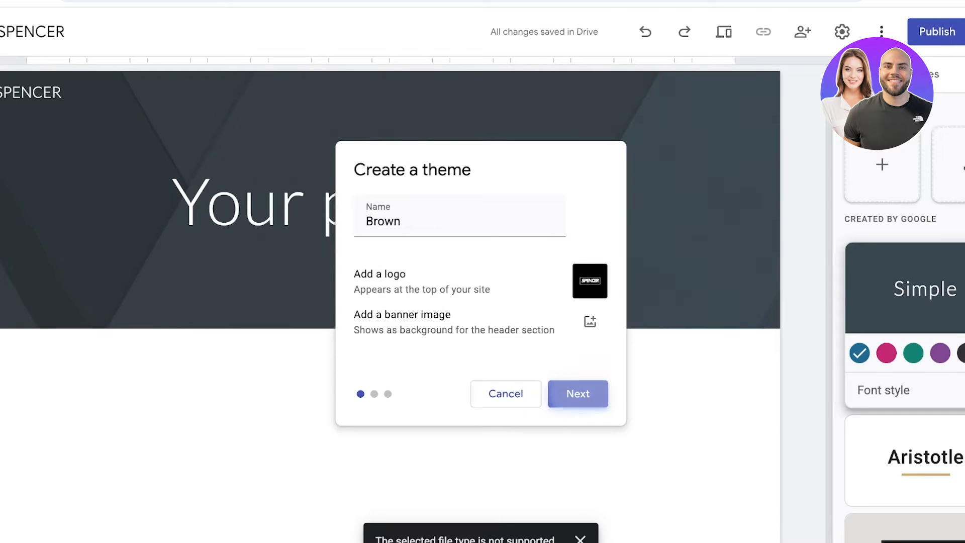
left_click(578, 394)
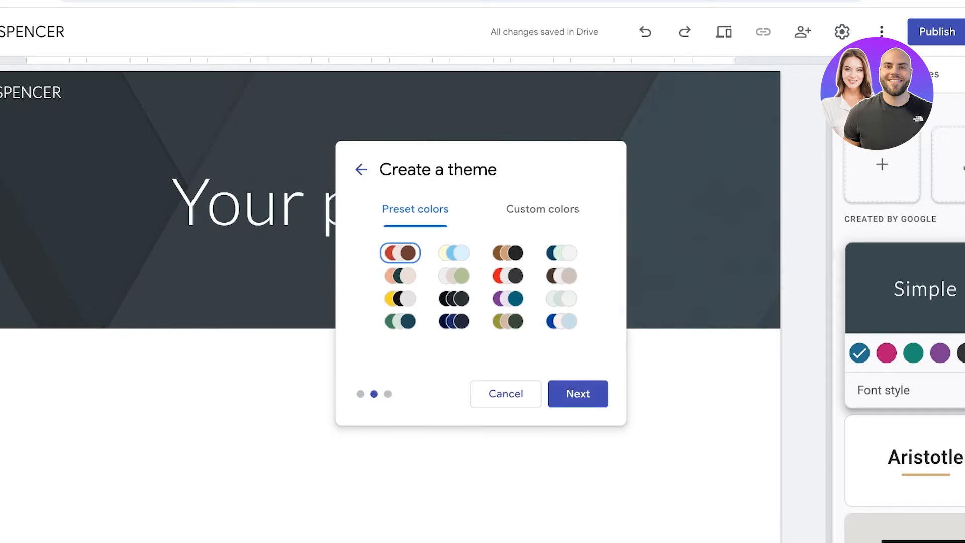
left_click(508, 253)
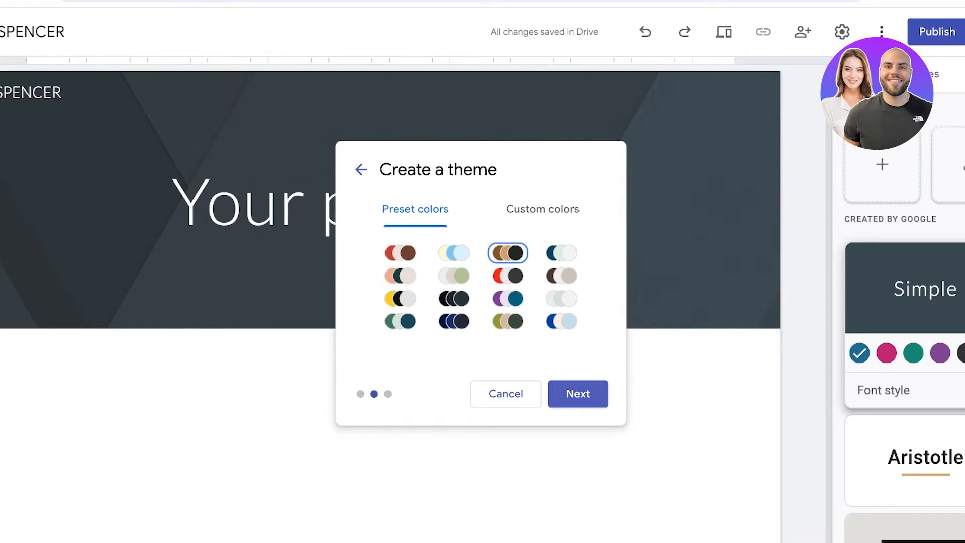
left_click(578, 394)
- Set the theme's titles and headings font to Lora
left_click(483, 259)
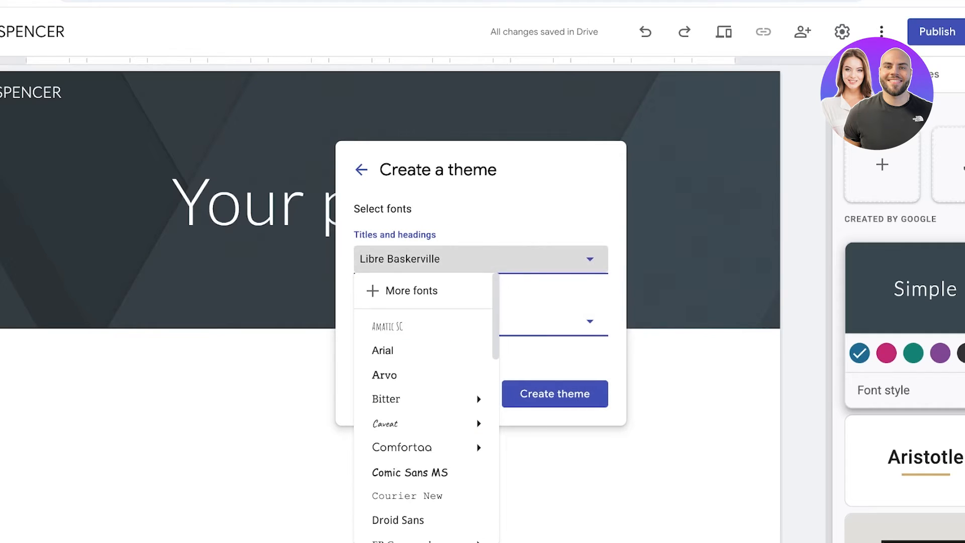
scroll(428, 410, "down", 4)
mouse_move(427, 419)
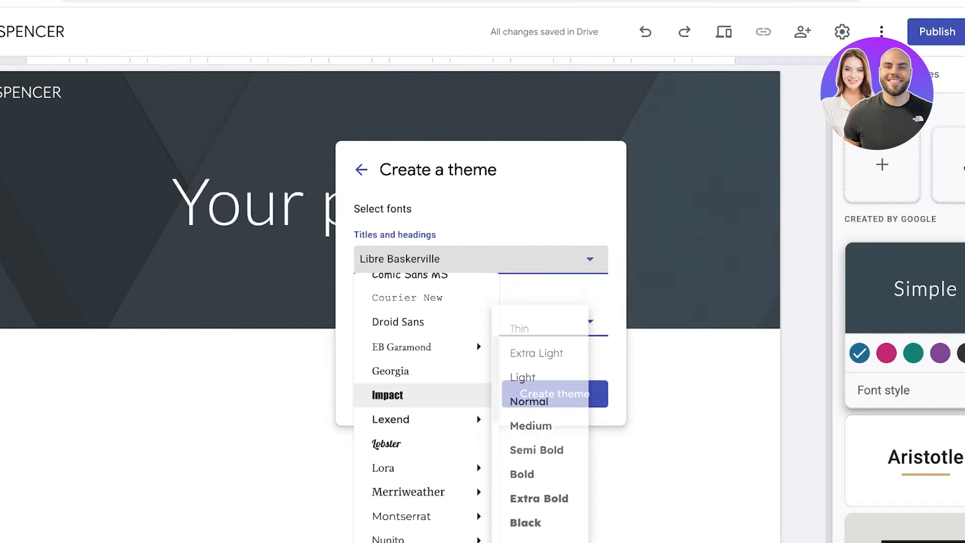
mouse_move(427, 347)
scroll(427, 373, "down", 6)
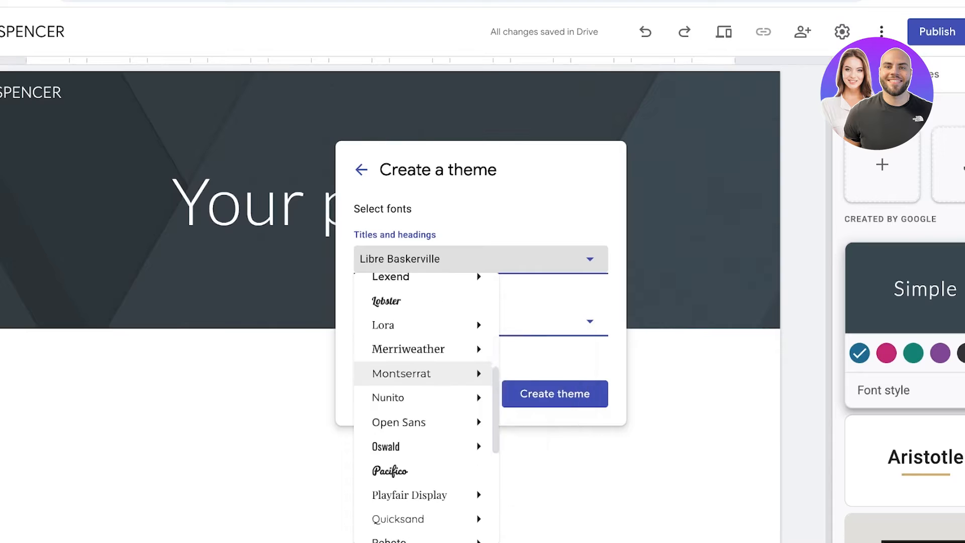
scroll(428, 375, "up", 4)
mouse_move(427, 330)
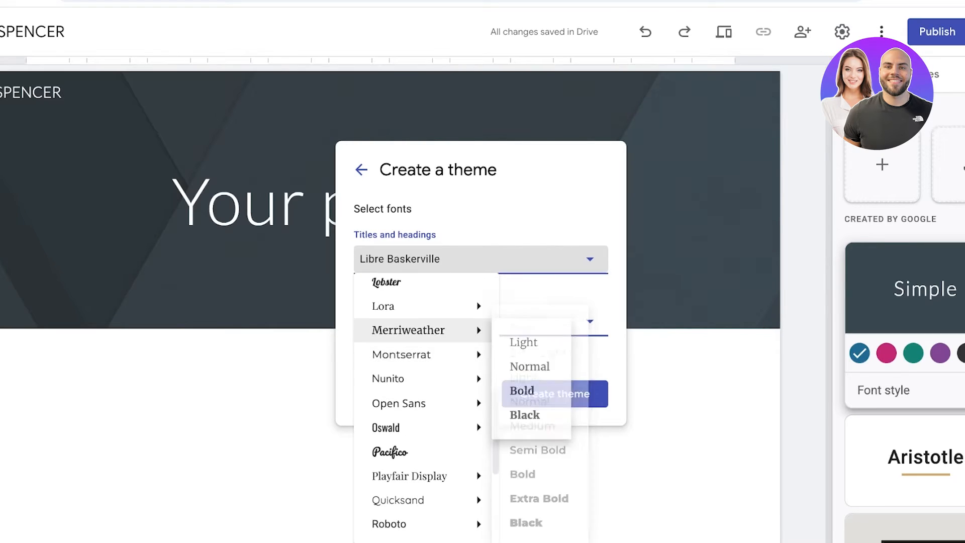
scroll(428, 340, "up", 1)
left_click(427, 339)
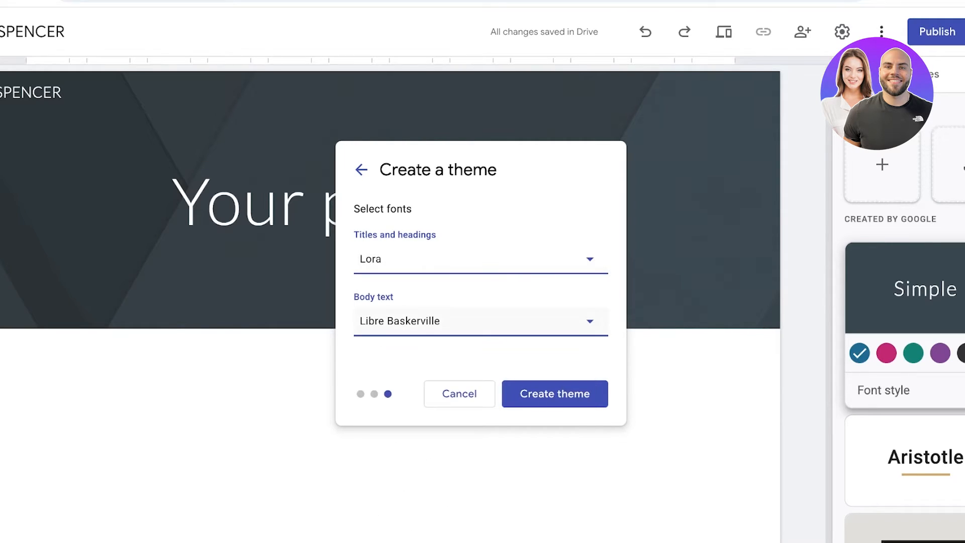
- Set the theme's body text font to Spectral - Medium
left_click(428, 321)
scroll(427, 404, "down", 10)
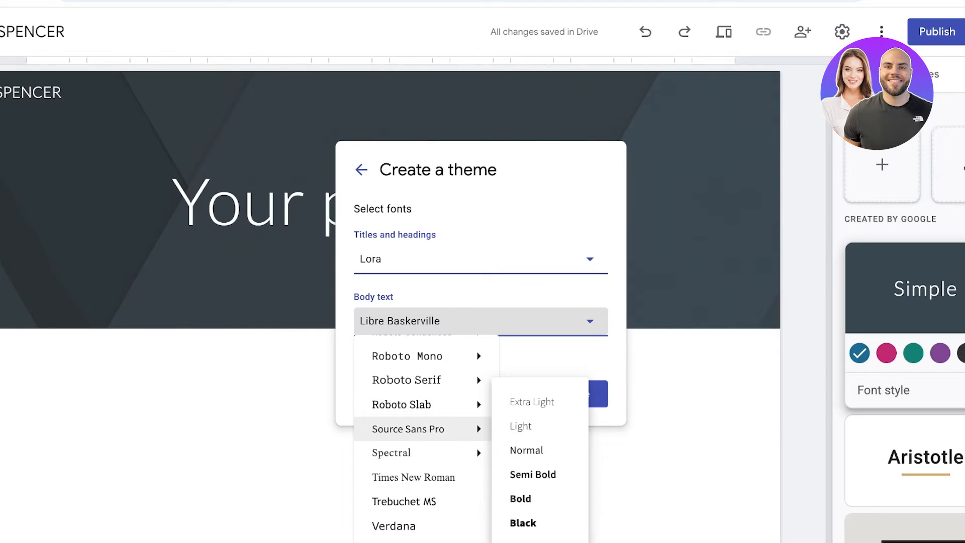
mouse_move(428, 380)
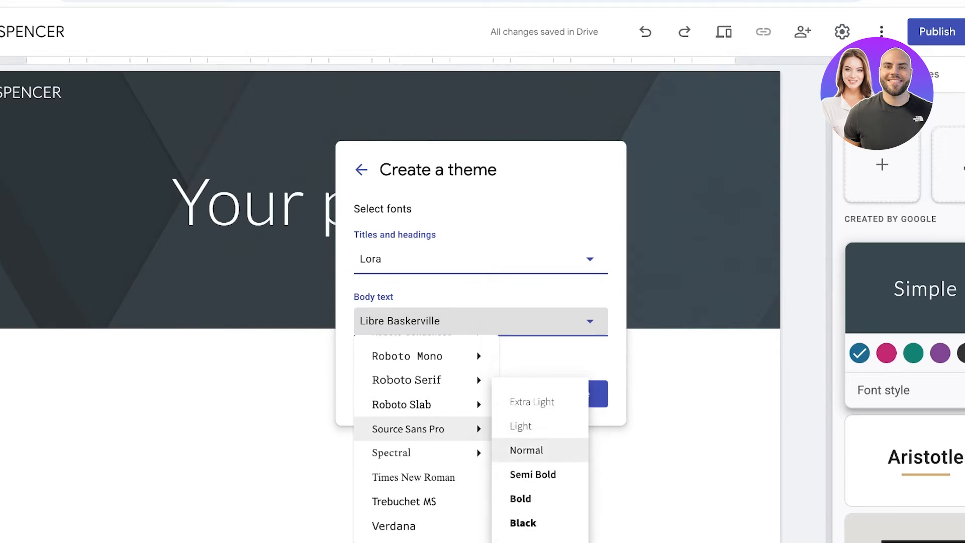
mouse_move(428, 452)
left_click(530, 449)
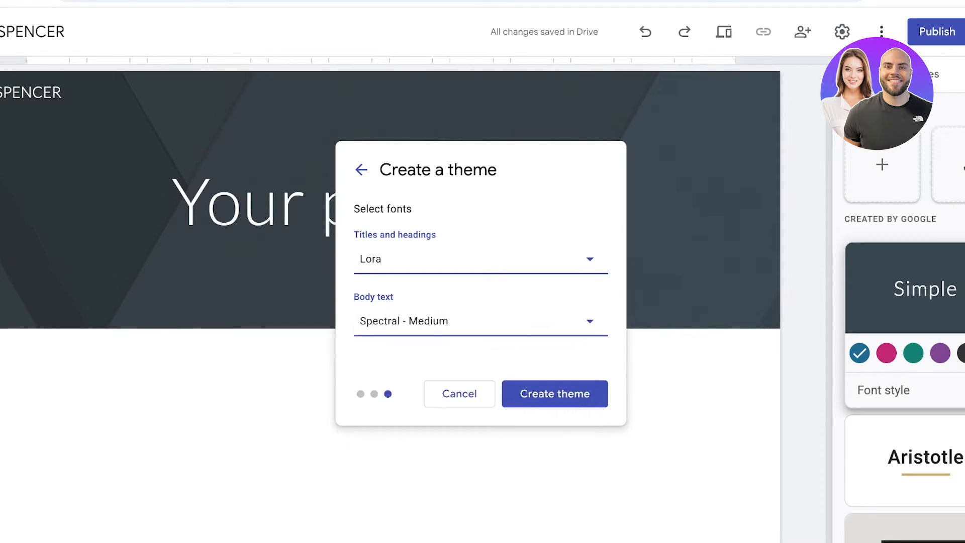
- Set the titles and headings font to Spectral - Semi Bold and create the Brown theme
left_click(452, 259)
scroll(428, 478, "down", 10)
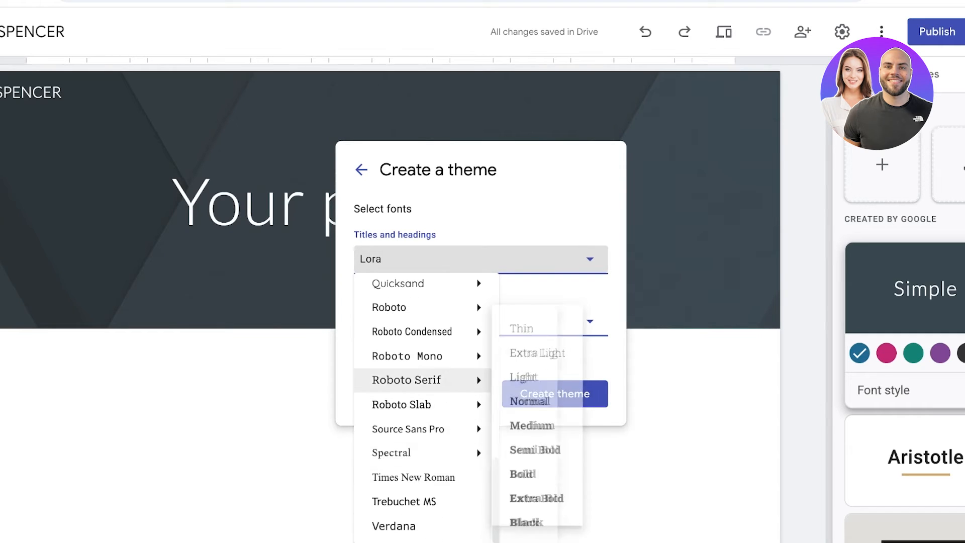
mouse_move(427, 404)
mouse_move(428, 453)
left_click(527, 472)
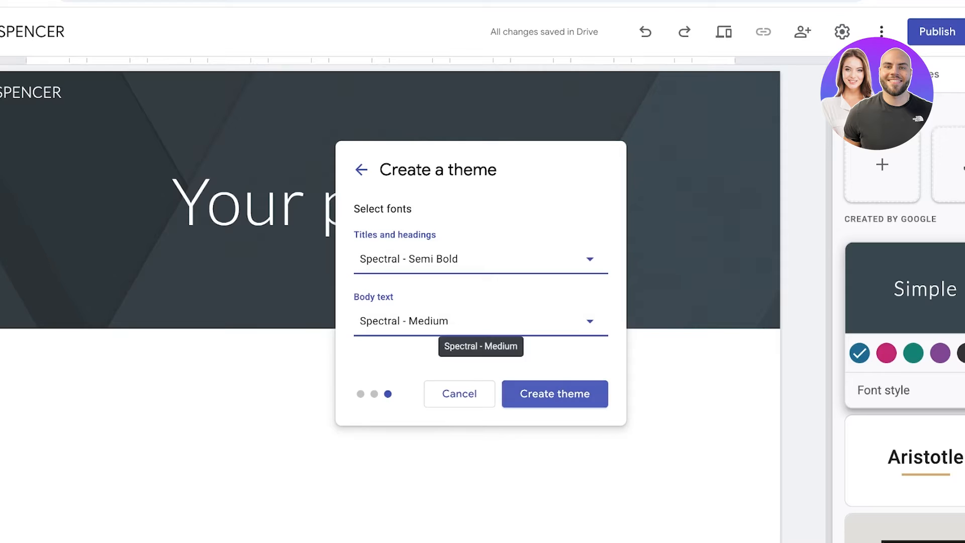
left_click(555, 393)
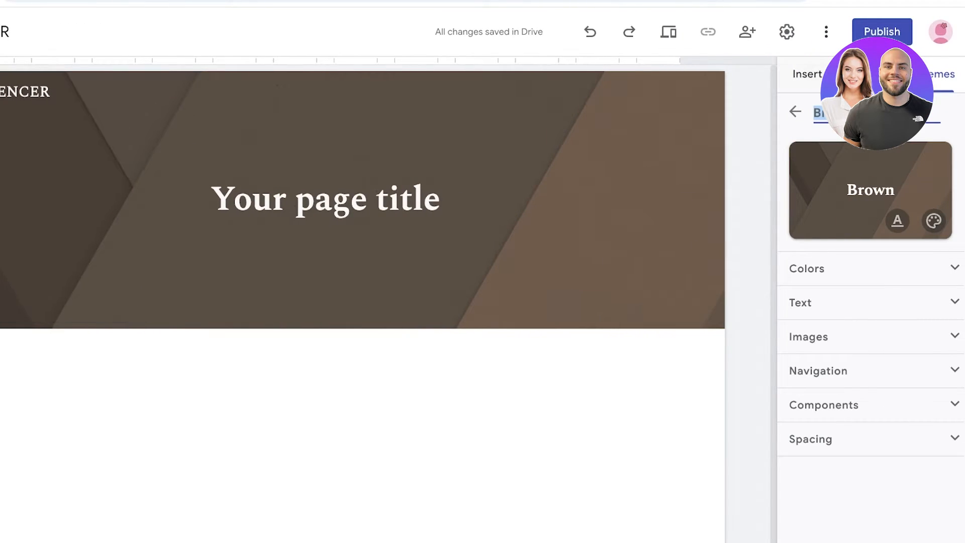
- Clear the site name text beside the logo in the page header
left_click(808, 74)
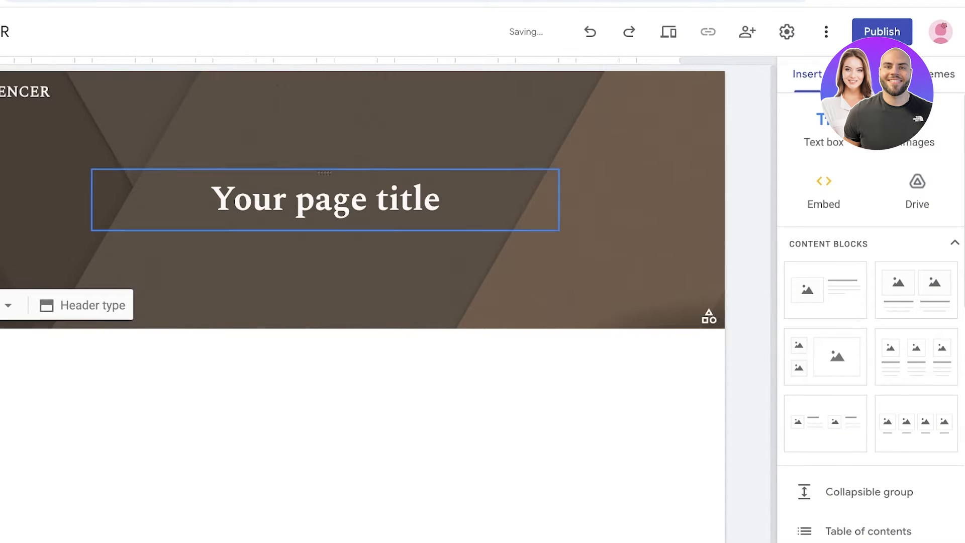
left_click(332, 200)
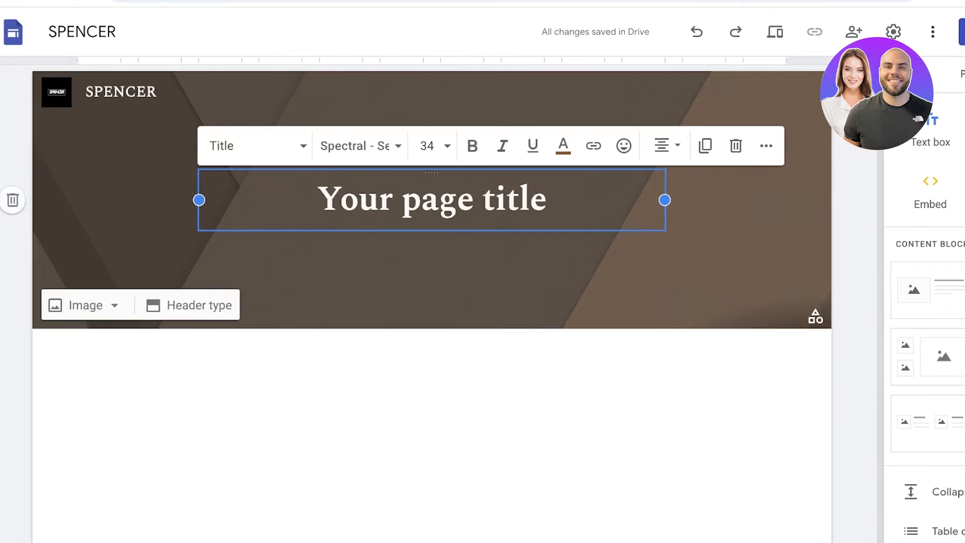
left_click(19, 91)
key("ctrl+a")
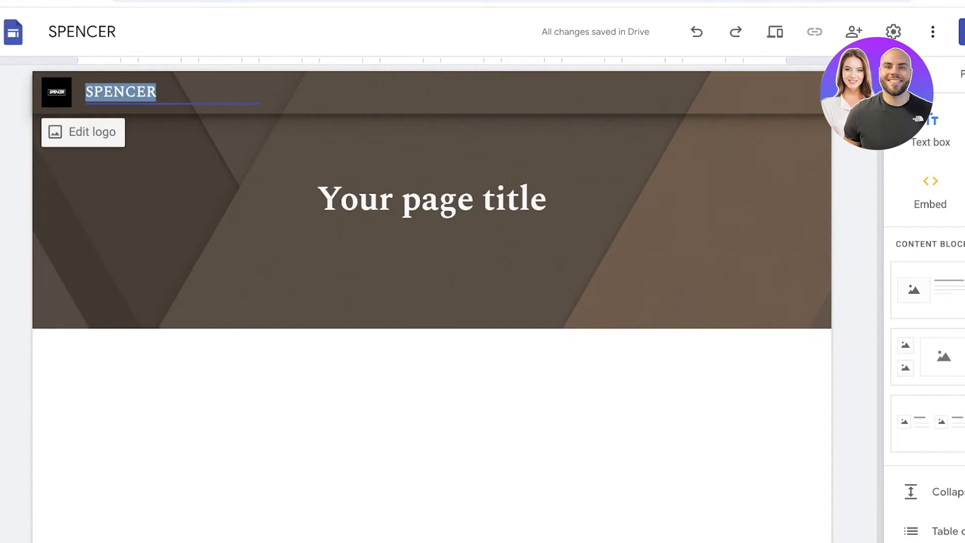
key("BackSpace")
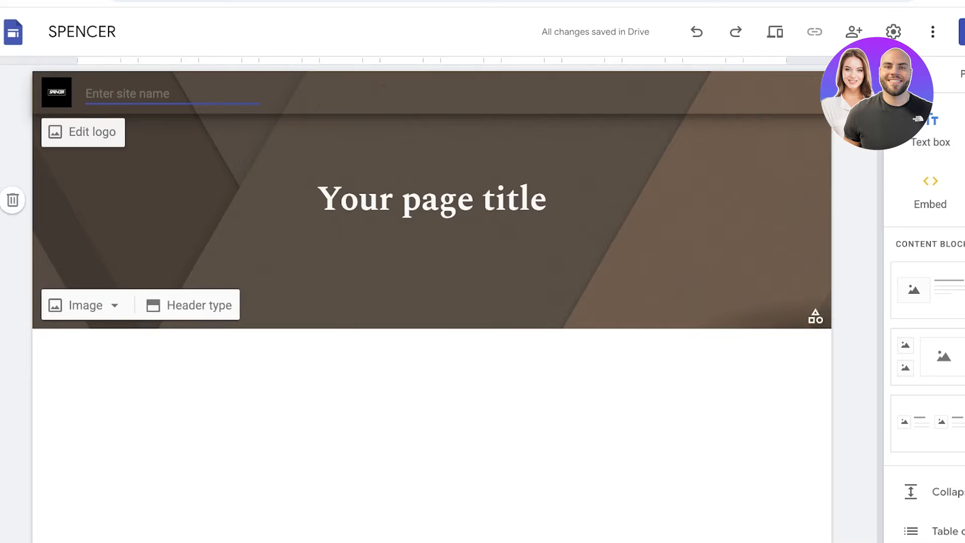
left_click(241, 156)
- Review the site settings for navigation, brand images, viewer tools and custom domains
left_click(84, 131)
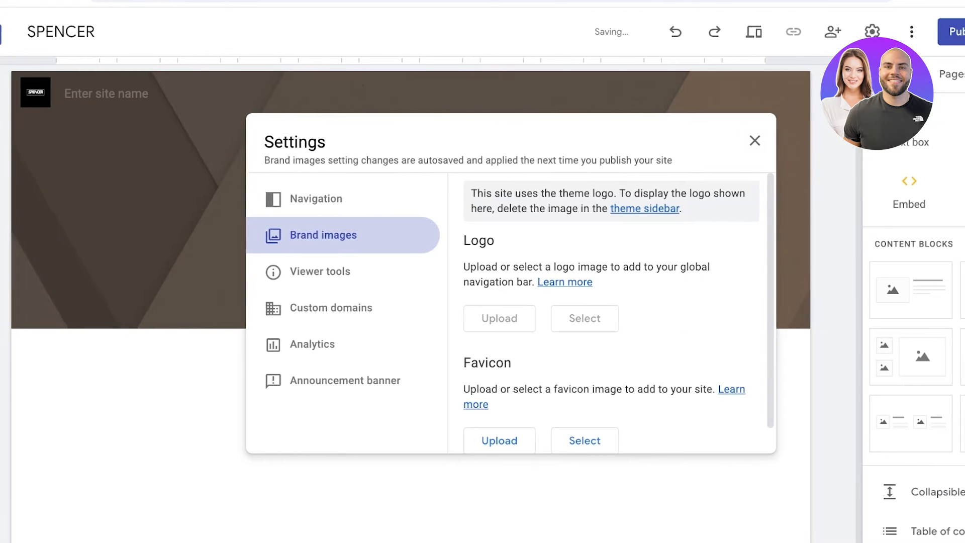
scroll(582, 312, "down", 1)
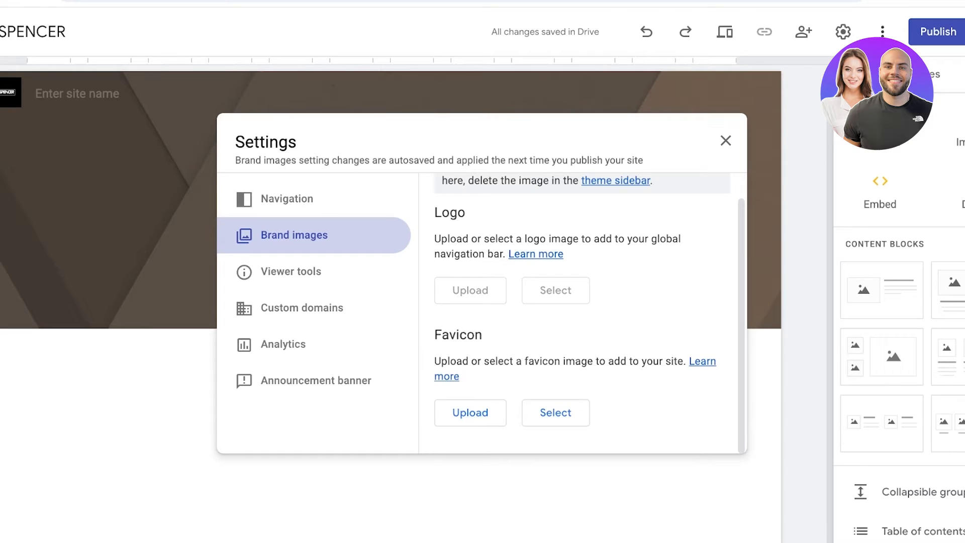
left_click(287, 199)
left_click(294, 236)
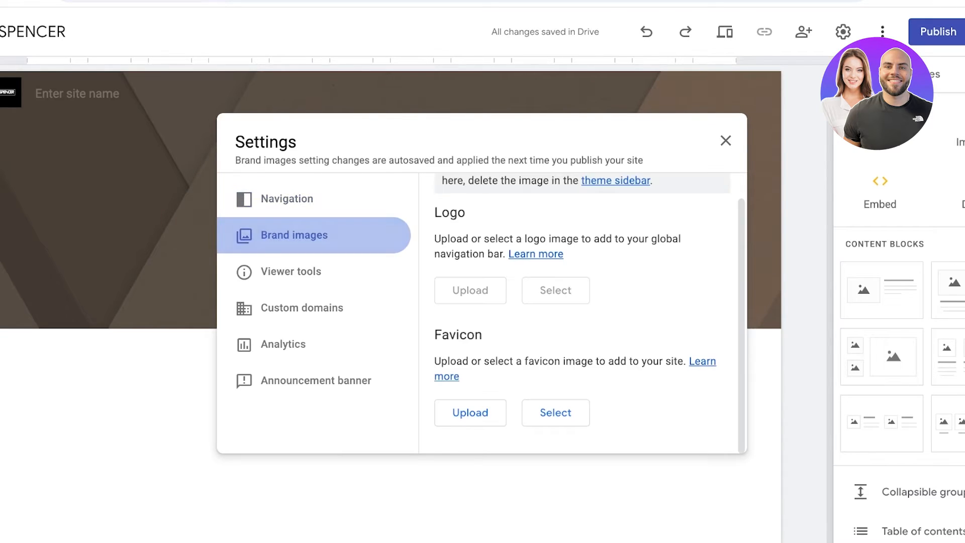
left_click(291, 271)
left_click(302, 307)
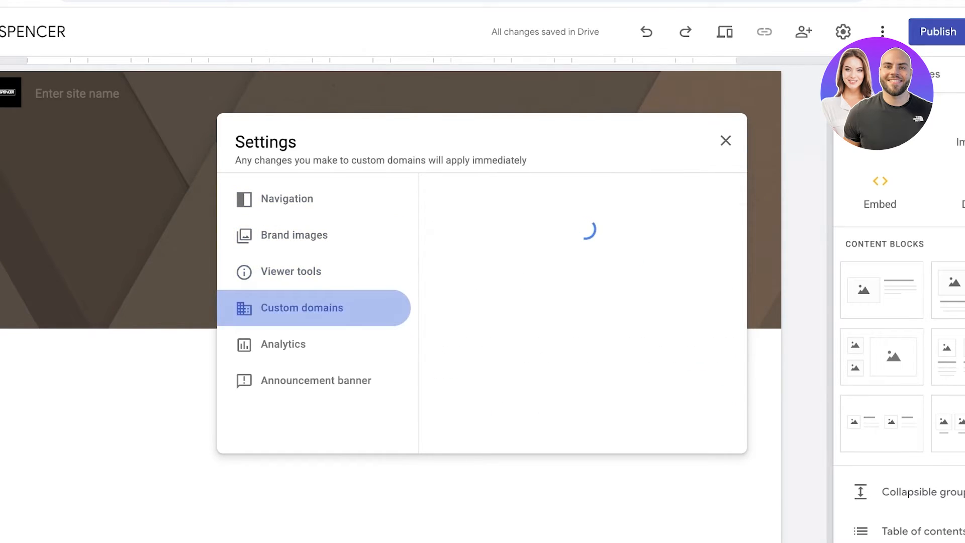
left_click(726, 140)
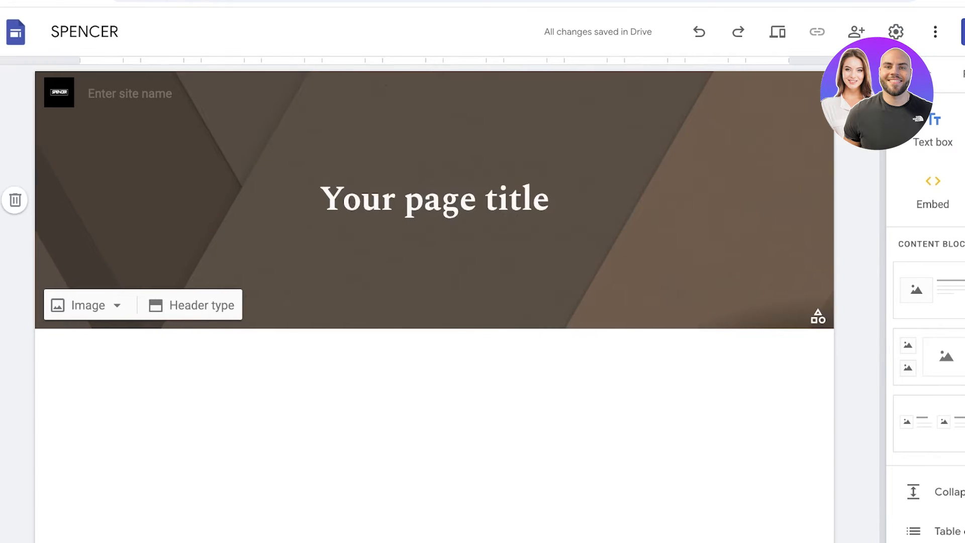
- Try the Cover, Title only and Banner header types and set the page header to Large banner
left_click(434, 200)
left_click(435, 271)
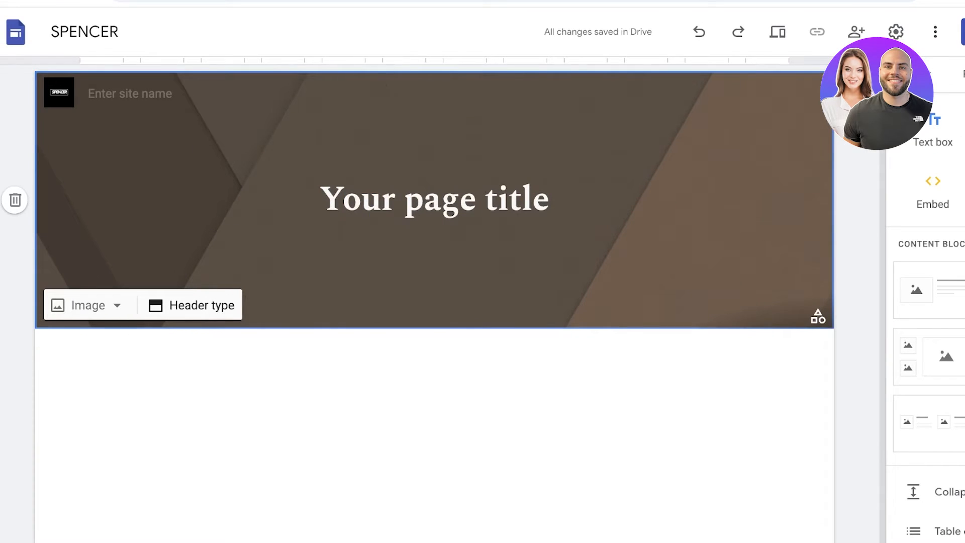
left_click(196, 305)
left_click(94, 298)
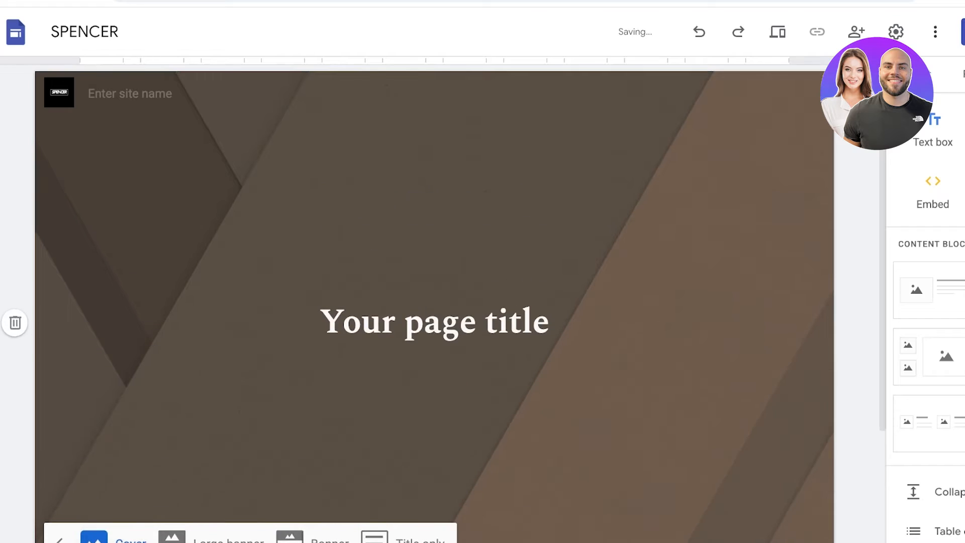
left_click(403, 538)
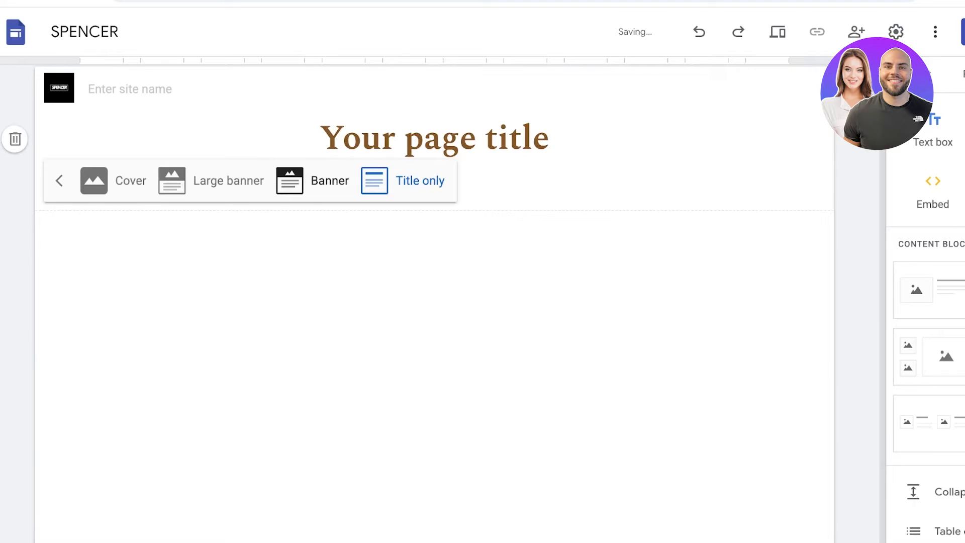
left_click(290, 180)
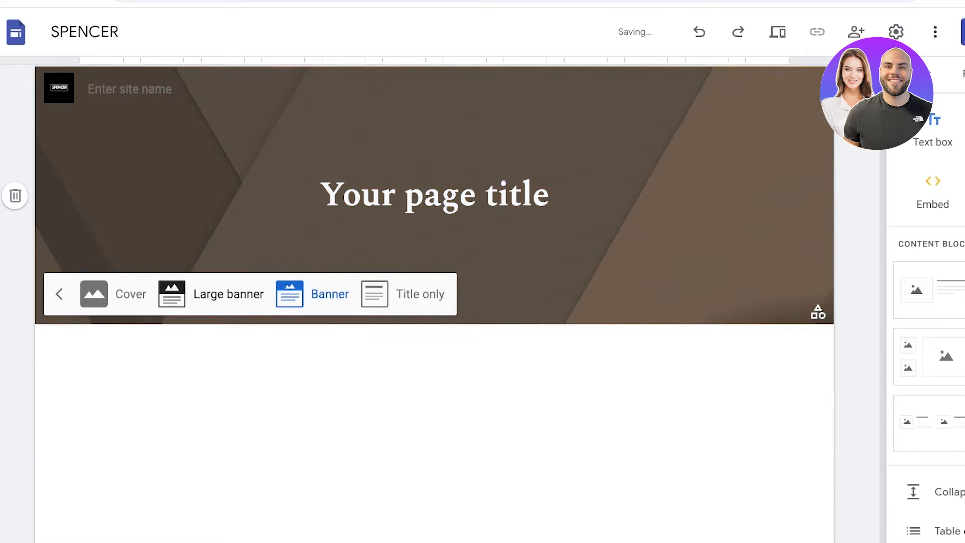
left_click(172, 291)
left_click(94, 362)
left_click(403, 537)
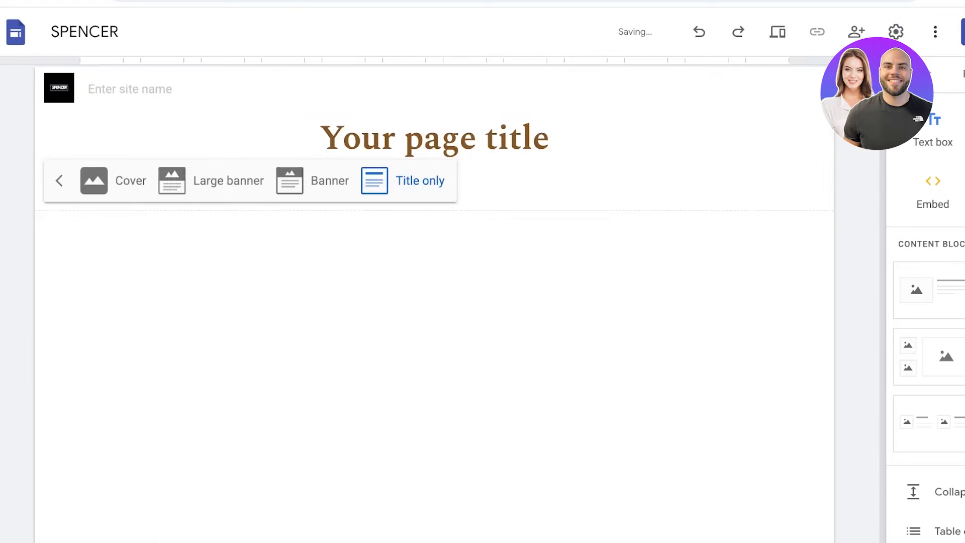
left_click(172, 180)
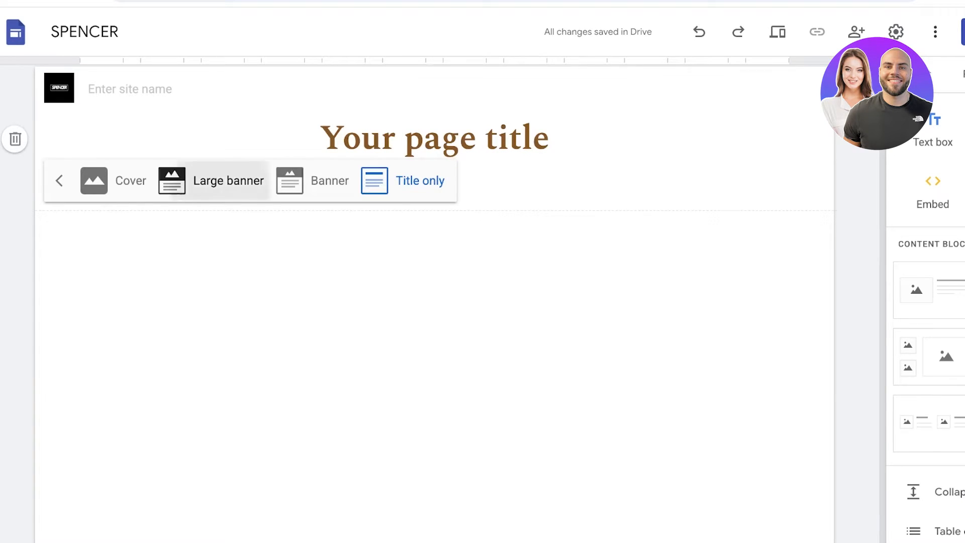
- Try to upload a custom background image for the page header
double_click(518, 229)
left_click(630, 291)
left_click(630, 292)
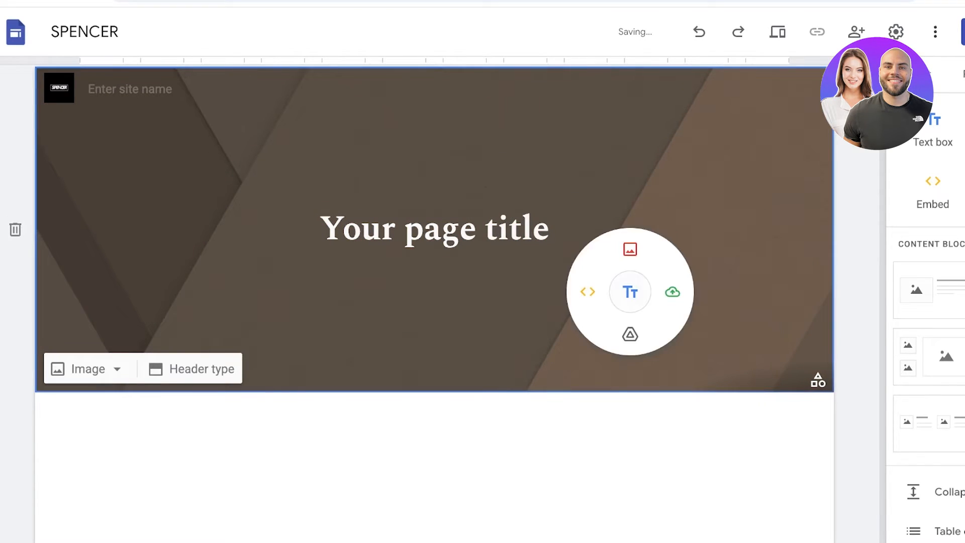
left_click(88, 369)
left_click(94, 411)
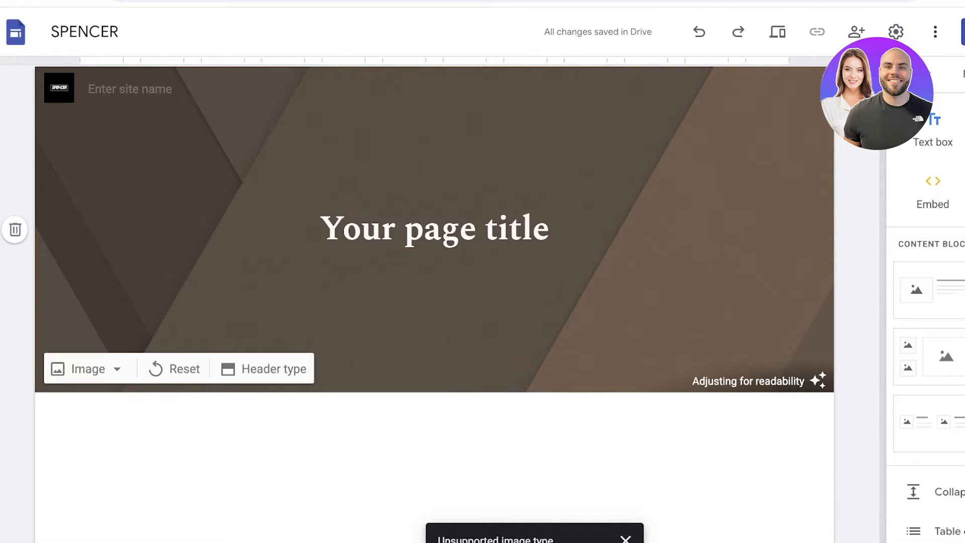
- Replace the page title text with "Enter the world of beauty with our latest collection!"
triple_click(485, 228)
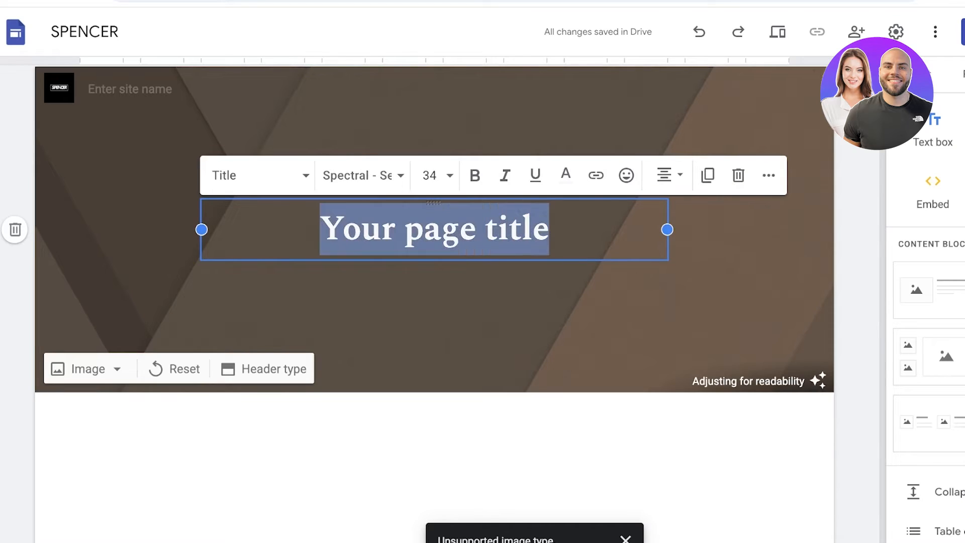
type("S")
key("BackSpace")
type("L")
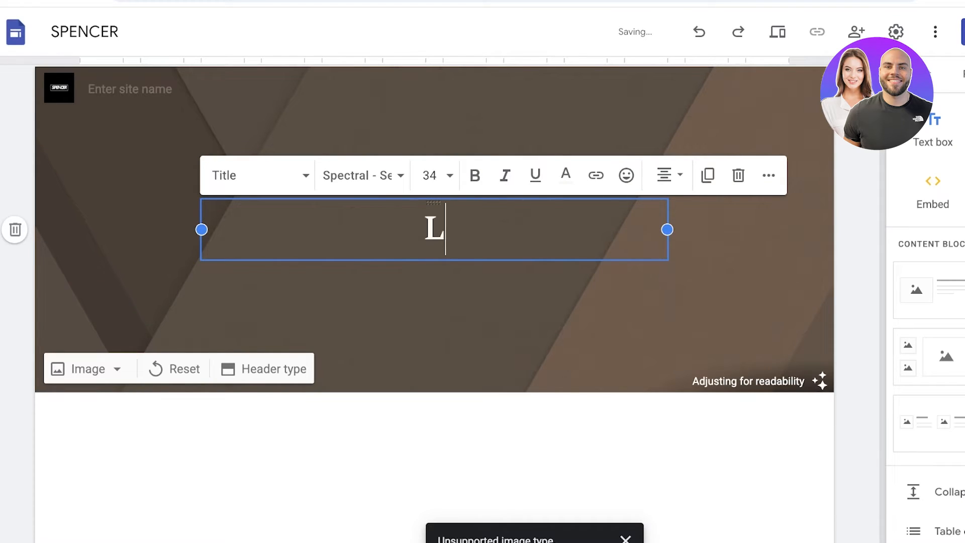
key("BackSpace")
type("Enter th")
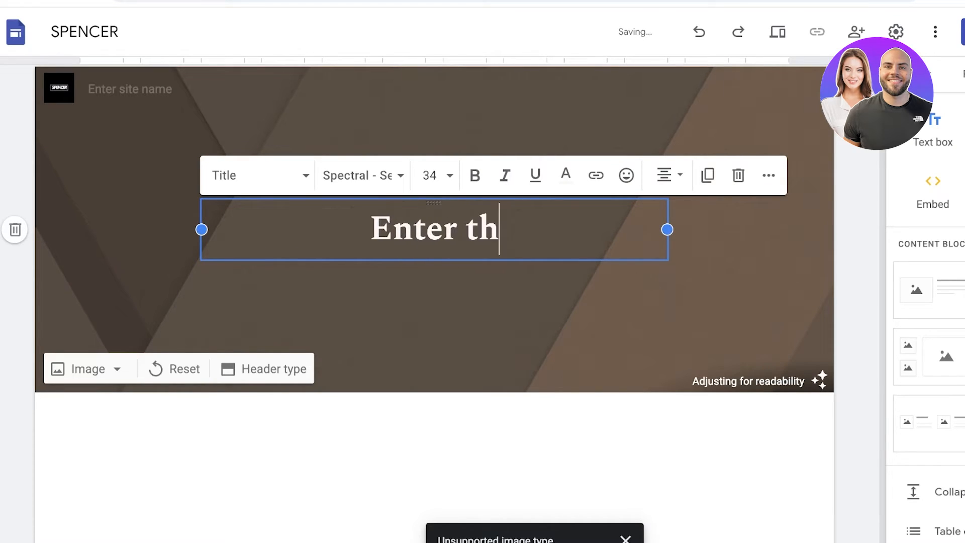
type("e world of b")
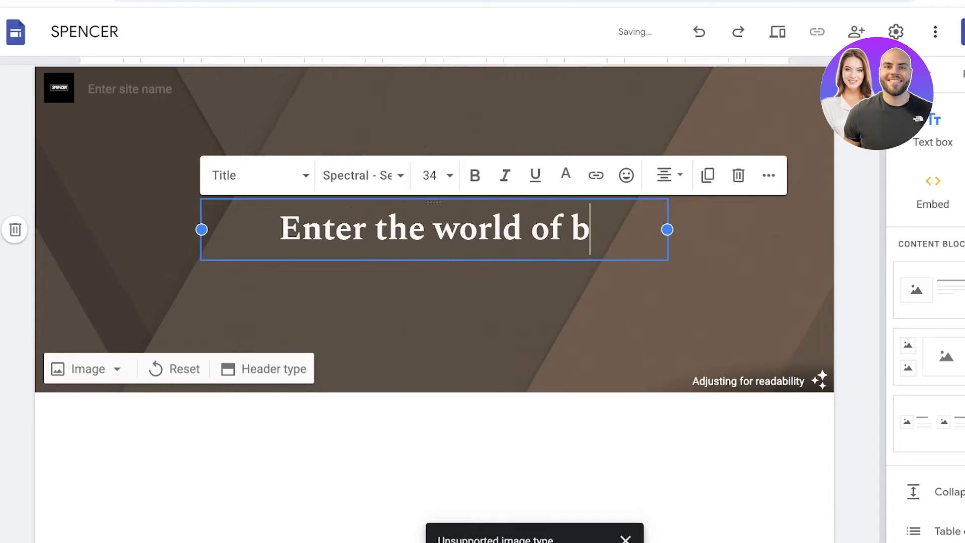
type("eauty with S")
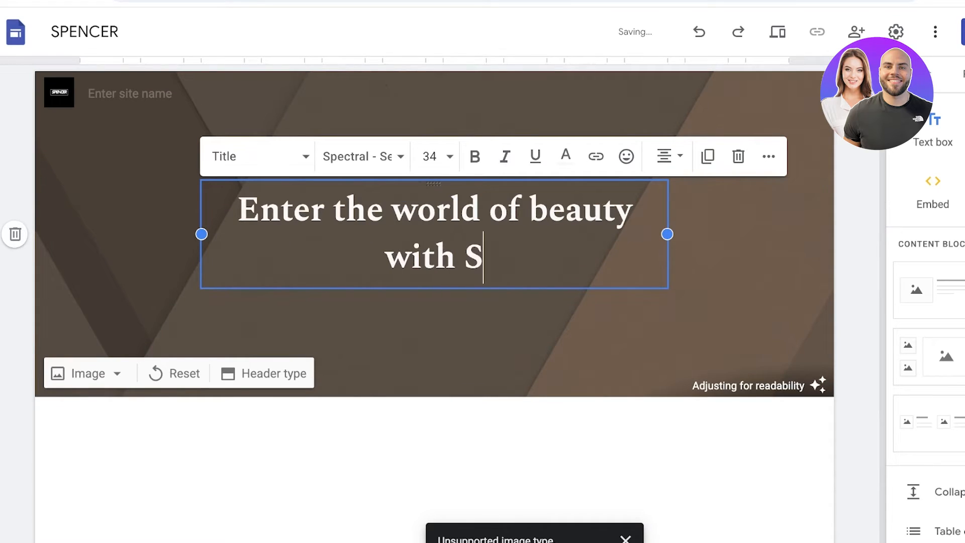
key("BackSpace")
type("our ")
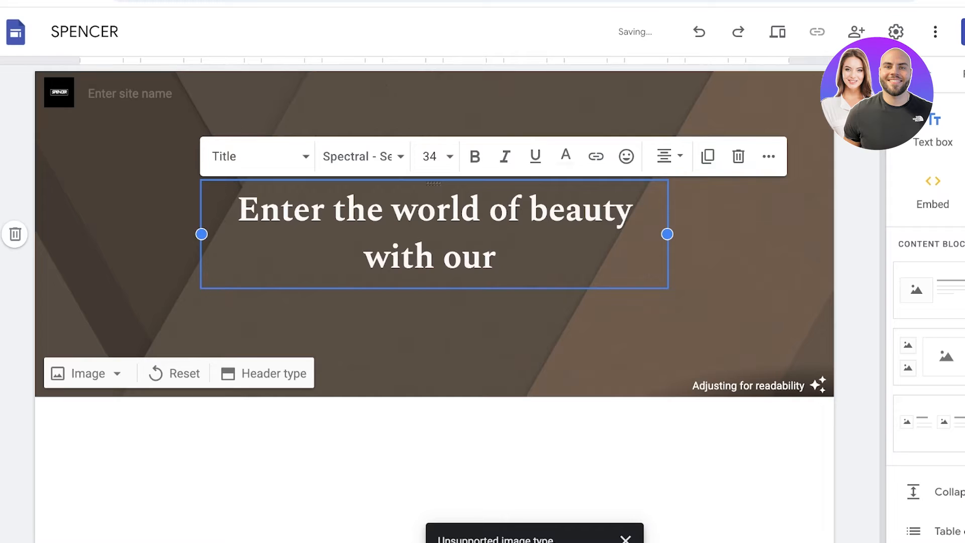
type("latest collection!")
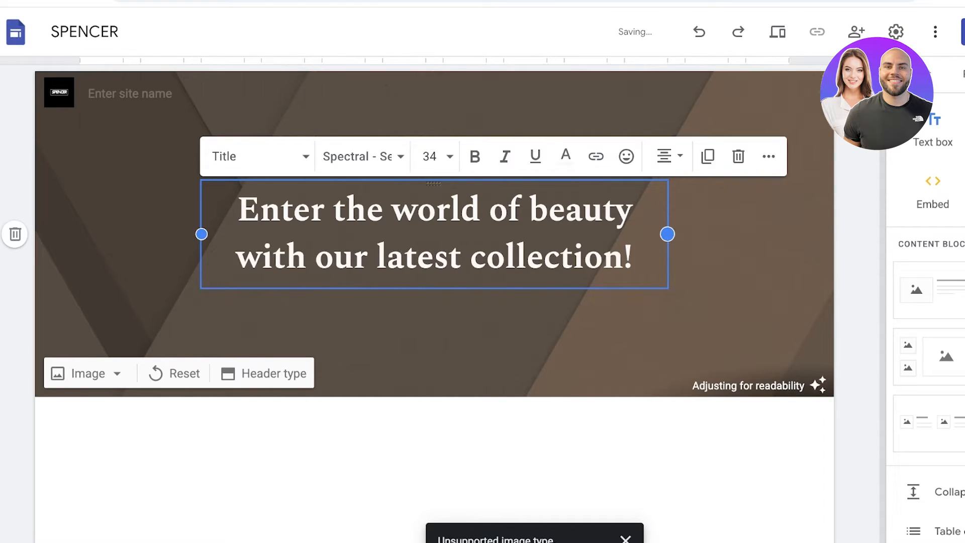
- Narrow the title's text box from its outer edge so the text wraps over four lines
left_click_drag(667, 234, 485, 234)
left_click(538, 226)
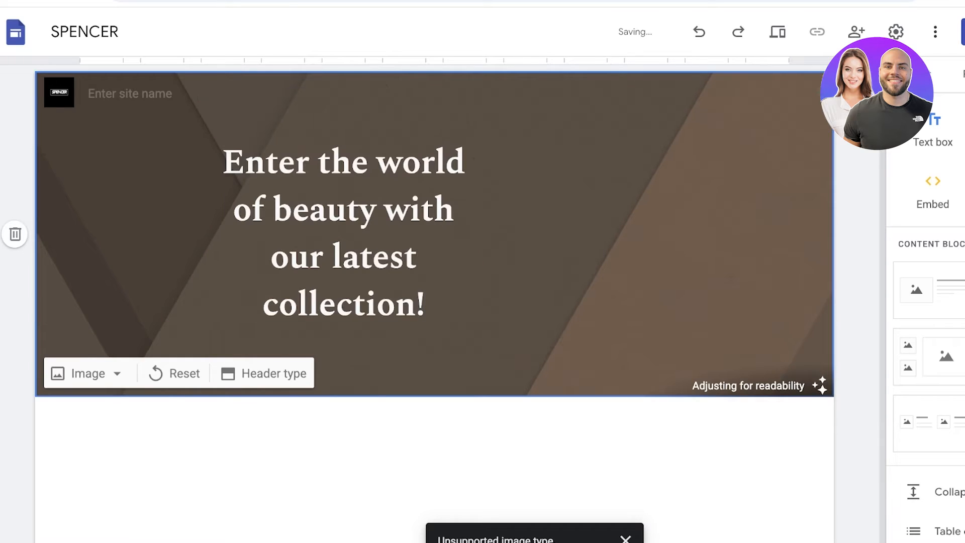
left_click(458, 212)
left_click_drag(518, 235, 485, 234)
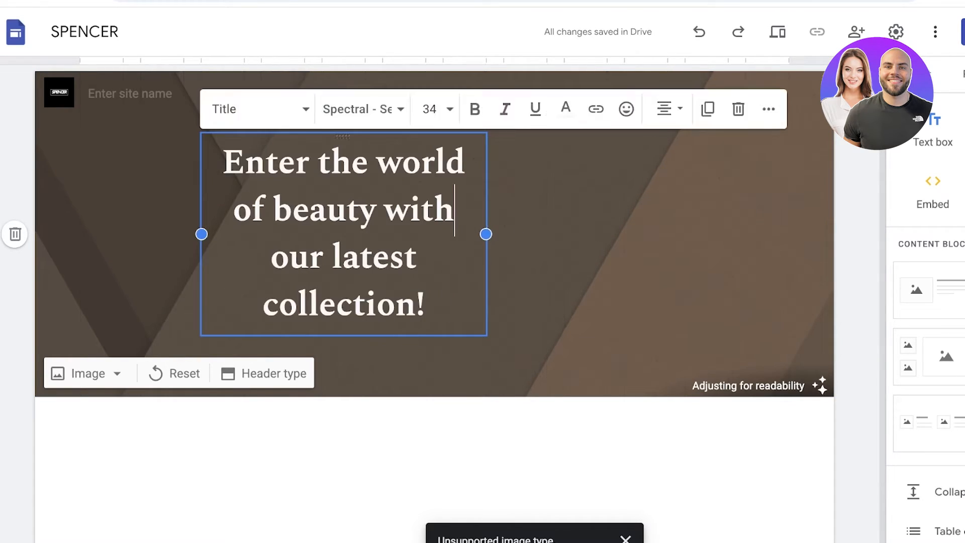
left_click(548, 226)
left_click(360, 210)
left_click(548, 227)
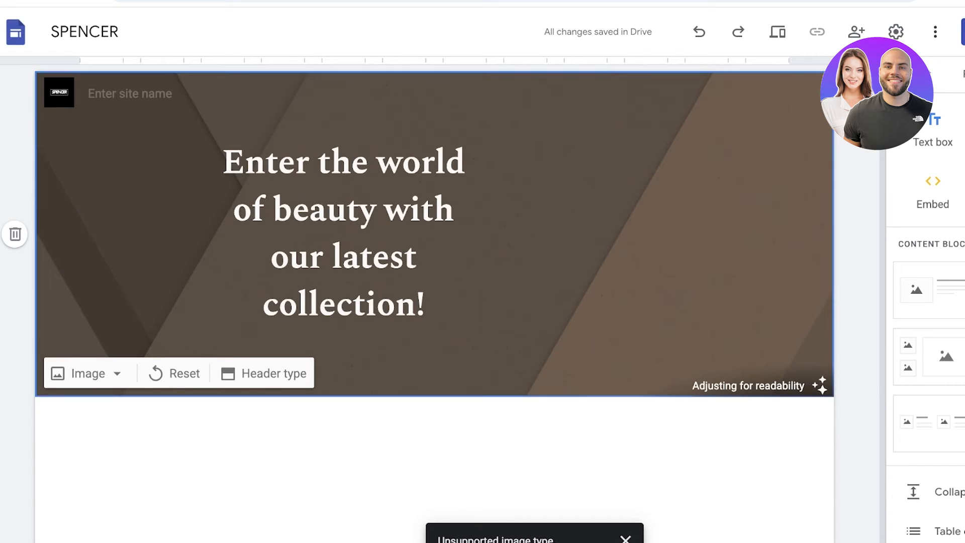
left_click_drag(342, 258, 333, 257)
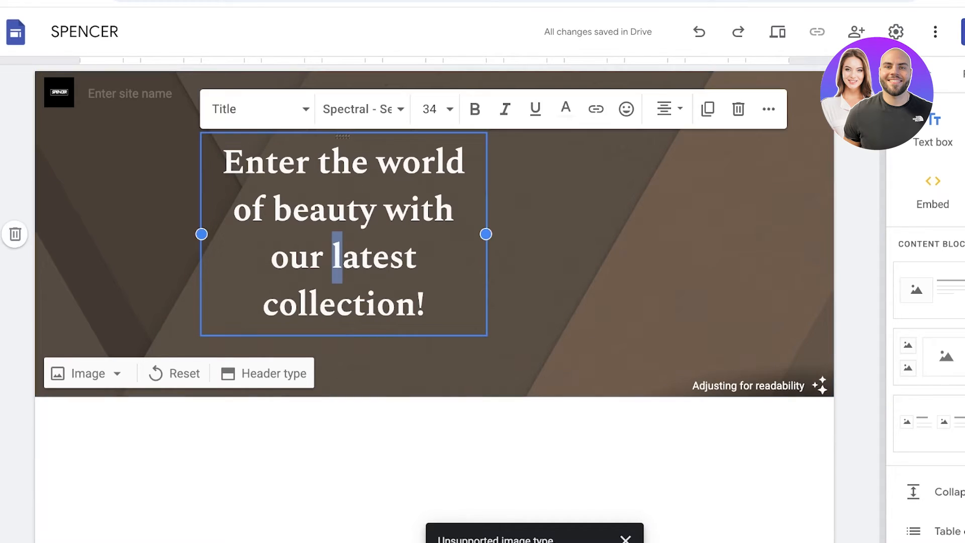
left_click(548, 221)
- Move the title's text box within the header and widen it so the text fits on two lines
left_click_drag(432, 175, 381, 197)
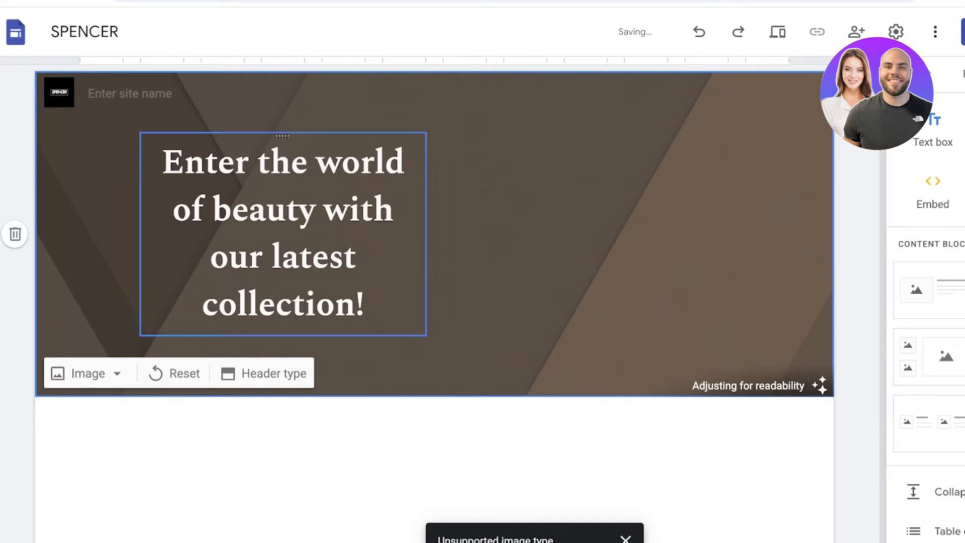
left_click_drag(383, 197, 789, 234)
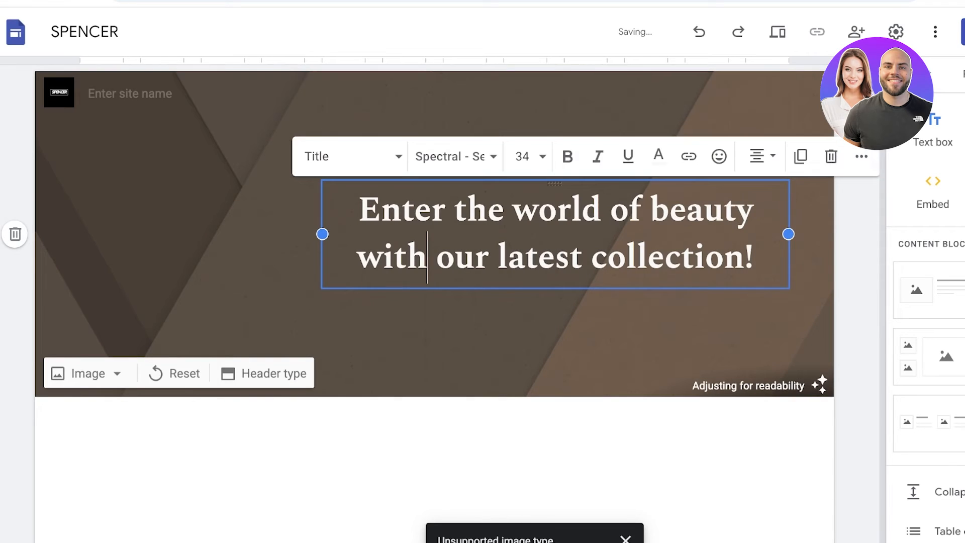
left_click_drag(322, 234, 141, 234)
left_click(382, 327)
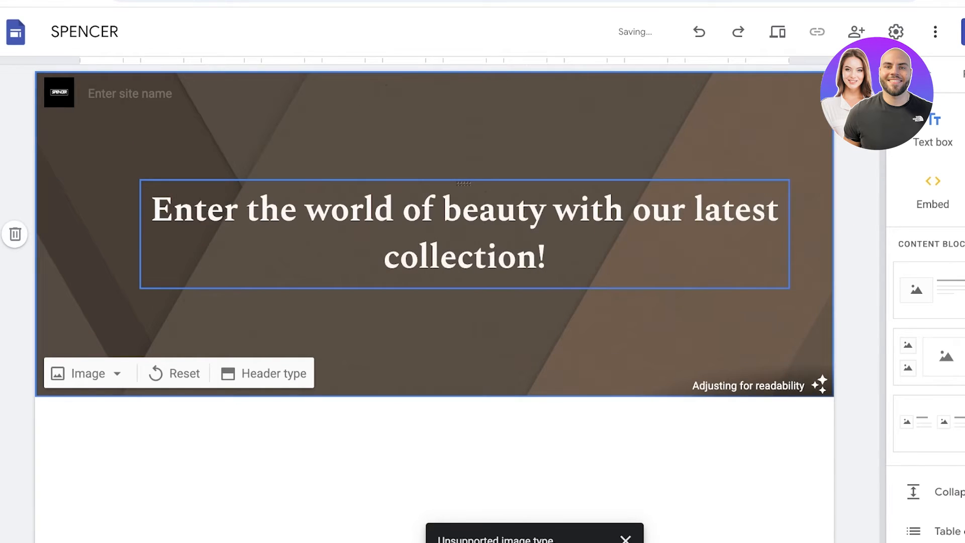
left_click(463, 185)
left_click_drag(463, 185, 603, 166)
- Try the Title only header type and switch the page header to Cover
left_click(274, 373)
left_click(375, 366)
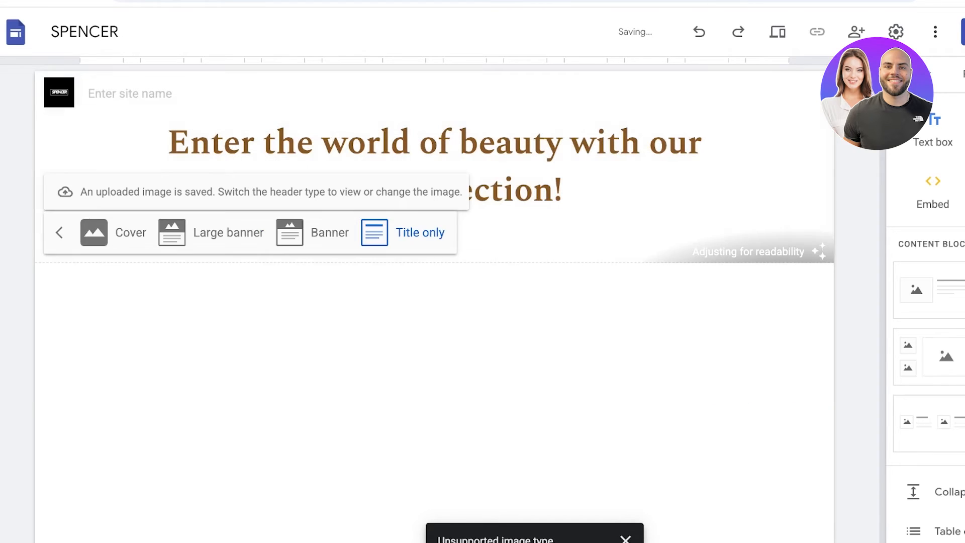
left_click(94, 239)
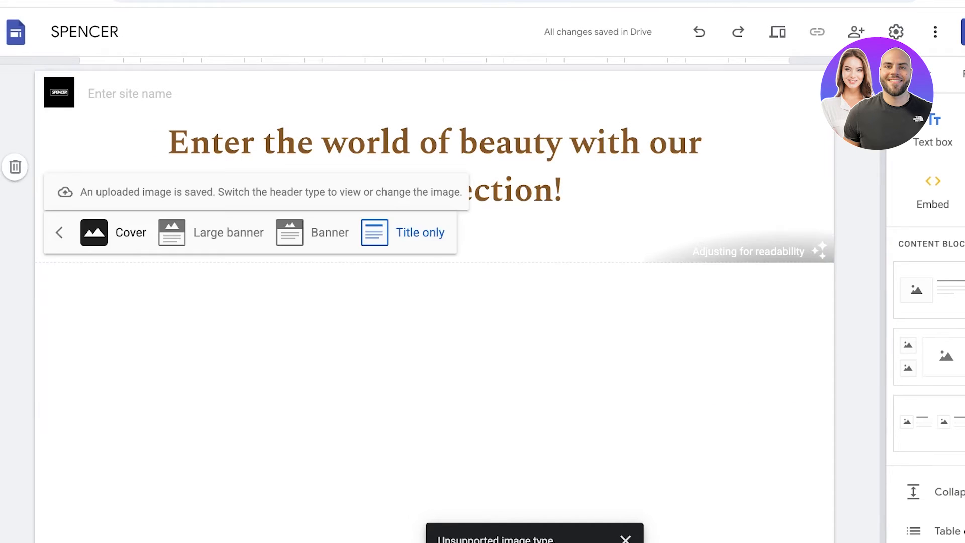
left_click(104, 231)
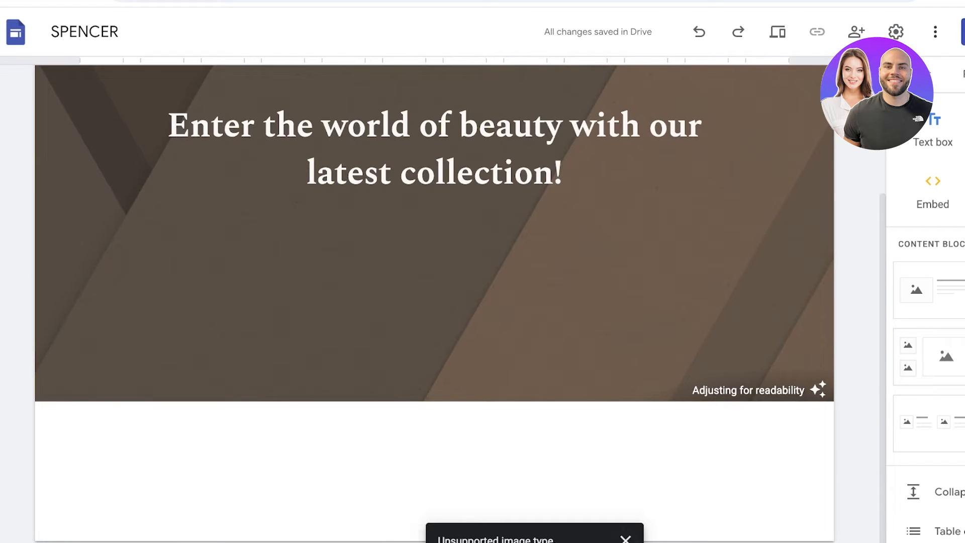
- Reset the header image and set the header type to Title only
left_click(88, 378)
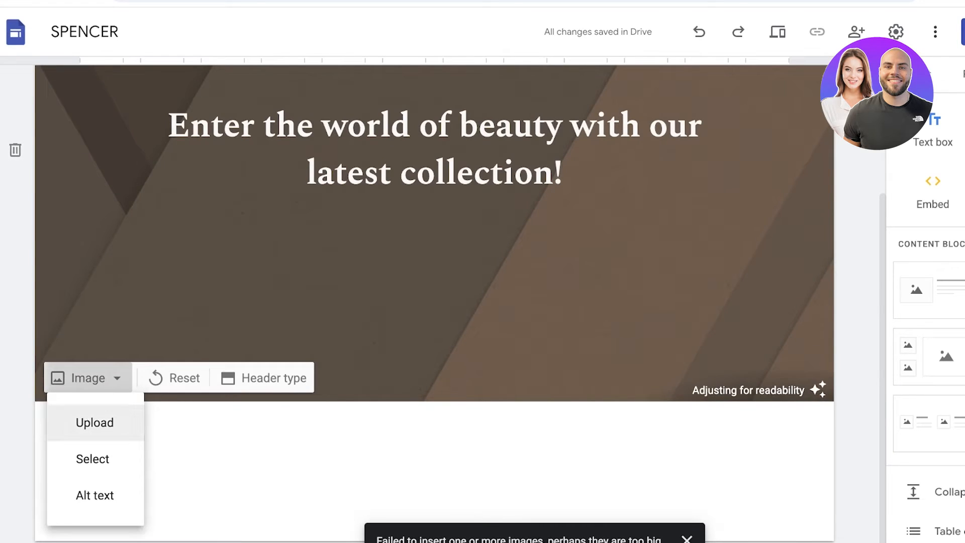
left_click(176, 378)
left_click(196, 378)
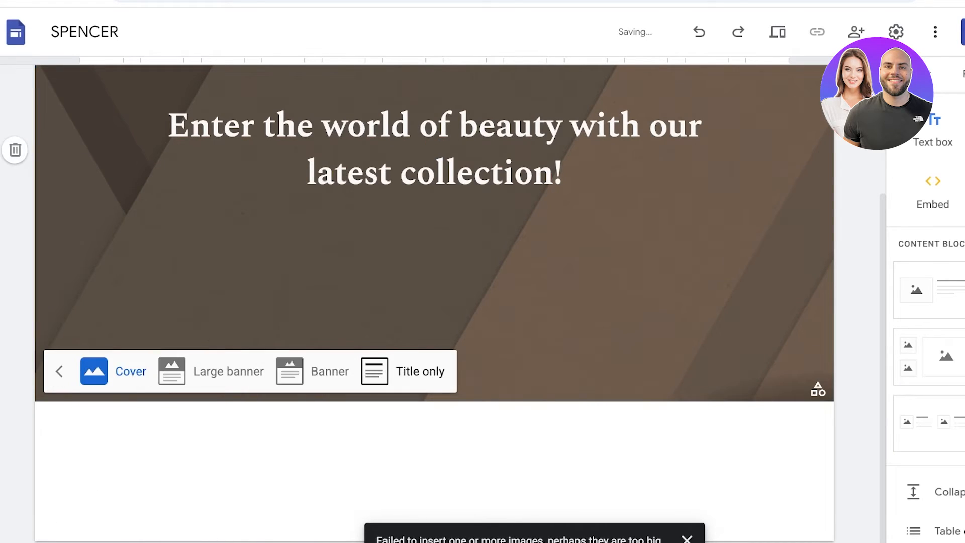
left_click(409, 372)
- Delete the page title text and remove its empty text box from the header
left_click(564, 191)
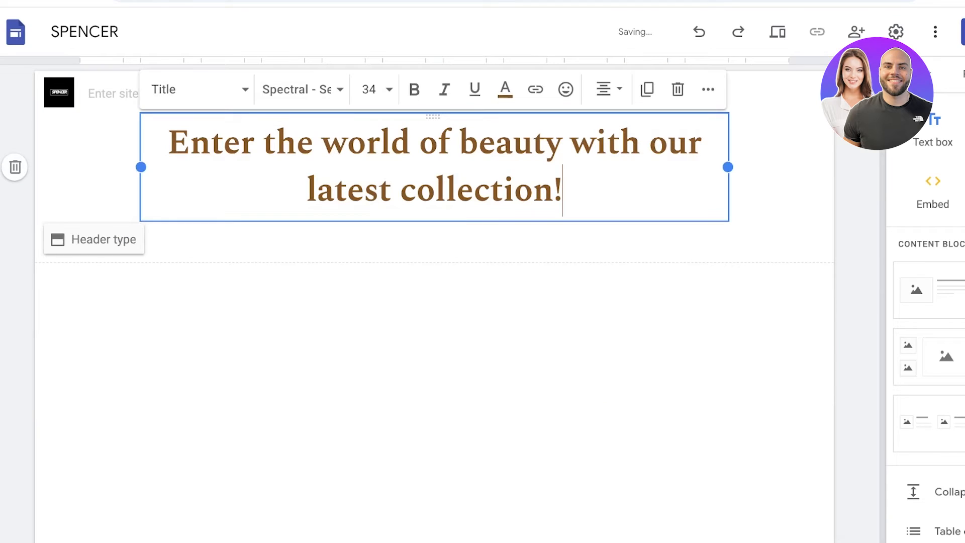
left_click(754, 201)
left_click_drag(563, 192, 168, 142)
key("BackSpace")
left_click(503, 262)
left_click(435, 143)
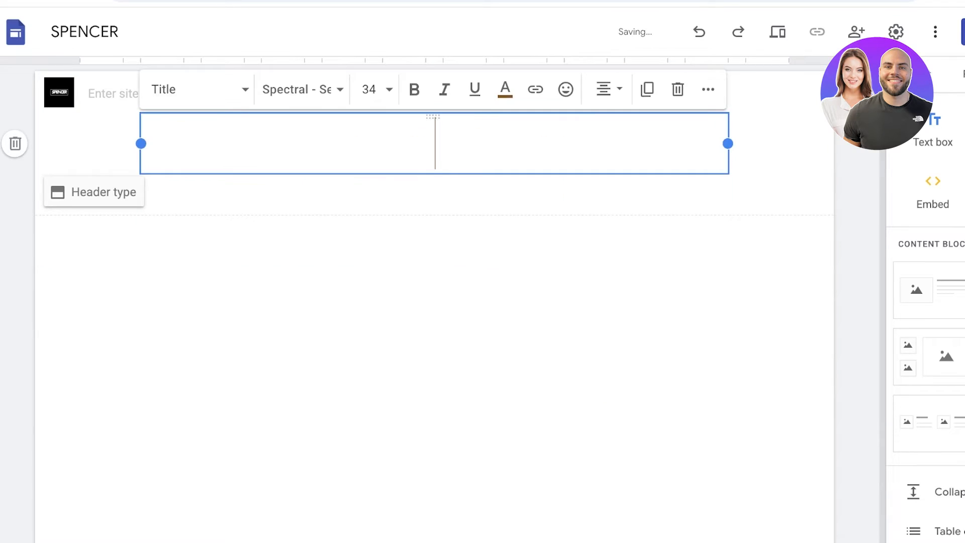
key("BackSpace")
left_click(678, 89)
left_click(435, 114)
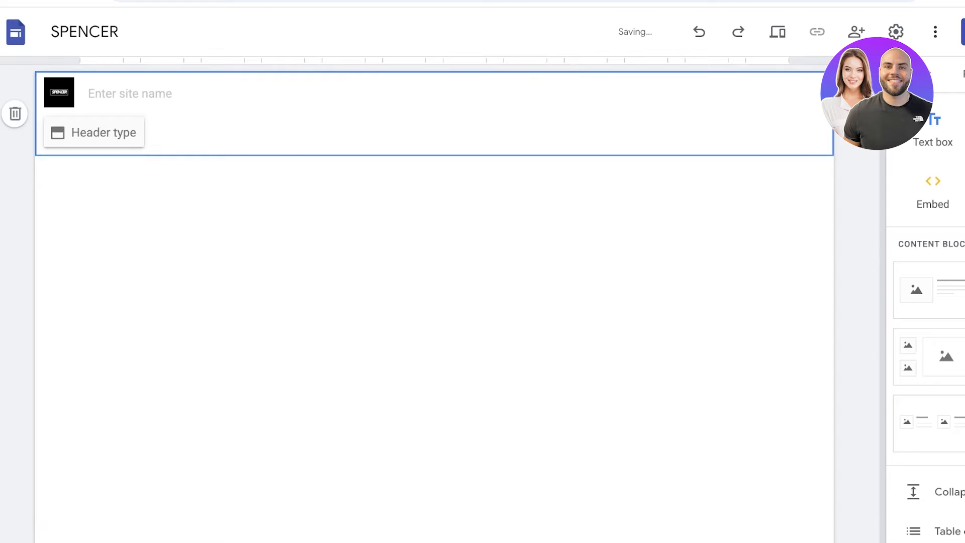
- Delete the page header section and view the Navigation mode options in the site settings
key("Delete")
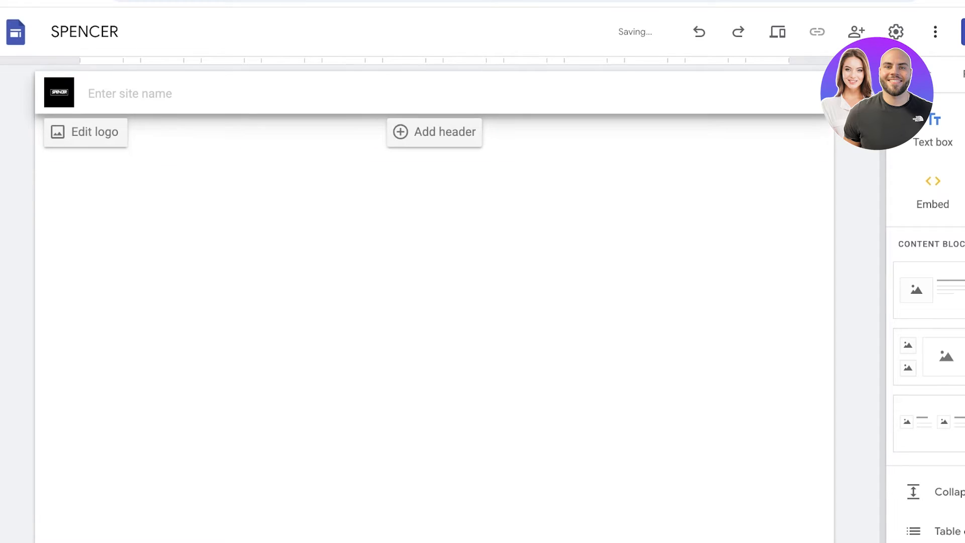
left_click(86, 132)
scroll(633, 312, "down", 1)
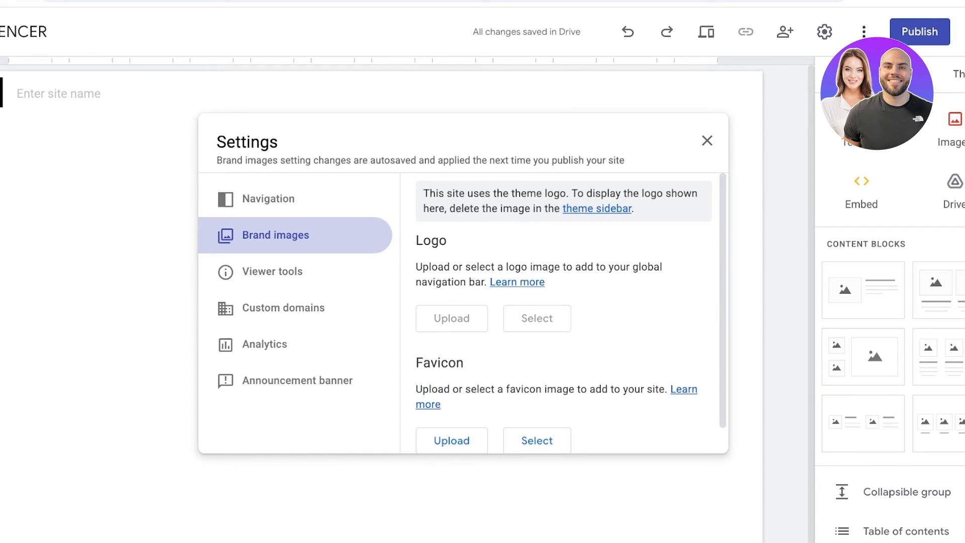
left_click(268, 199)
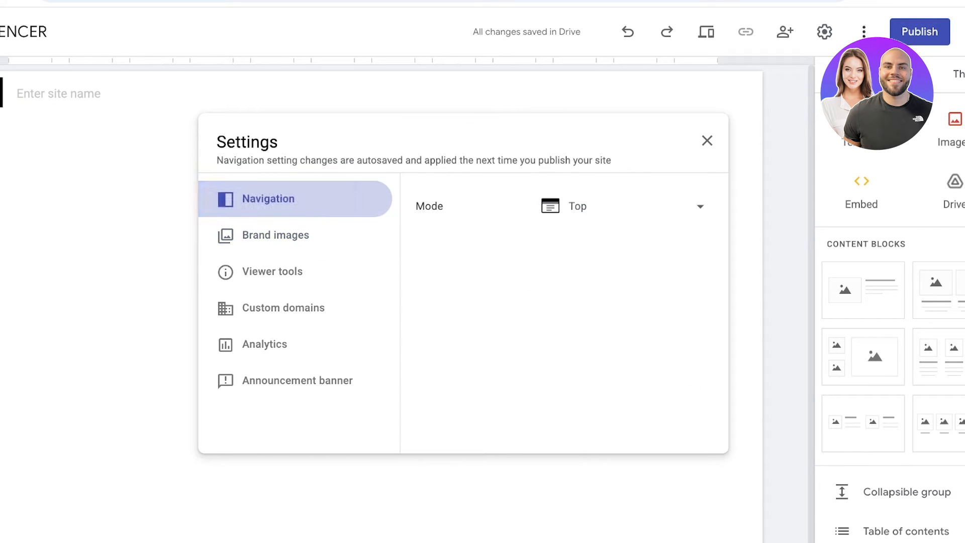
left_click(700, 206)
left_click(707, 141)
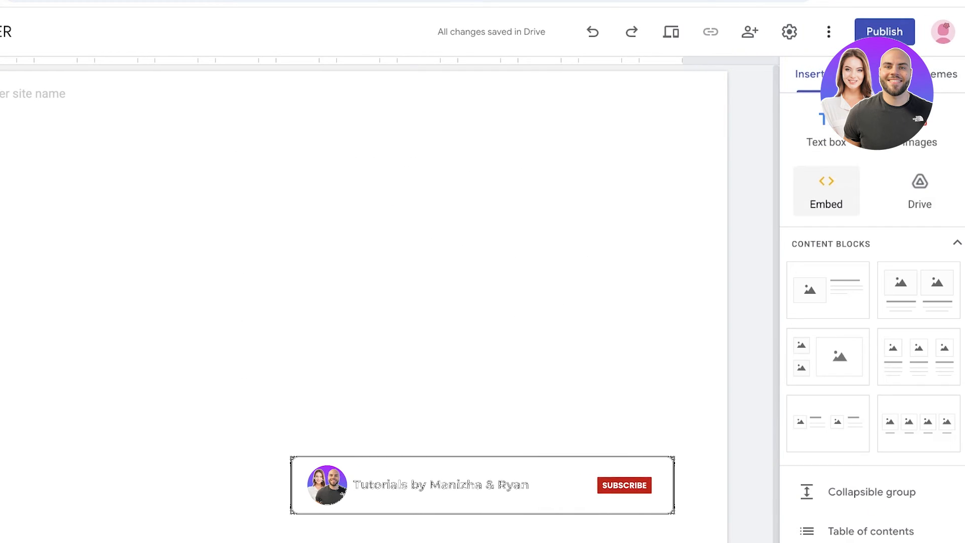
- Insert the content block with a single image beside a title and text
left_click(838, 293)
left_click_drag(838, 293, 328, 271)
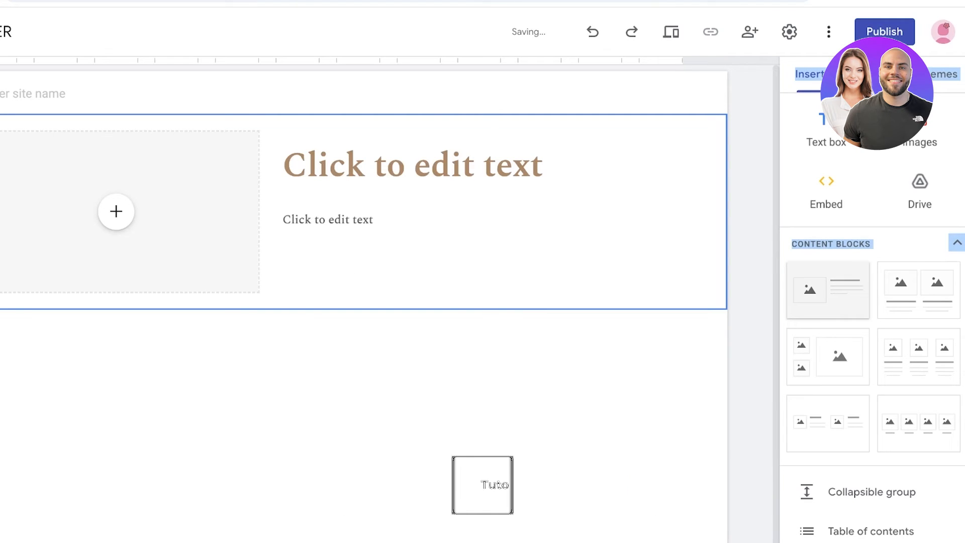
- Upload the makeup model photo into the block's image placeholder and enlarge it to show the full portrait
left_click(117, 211)
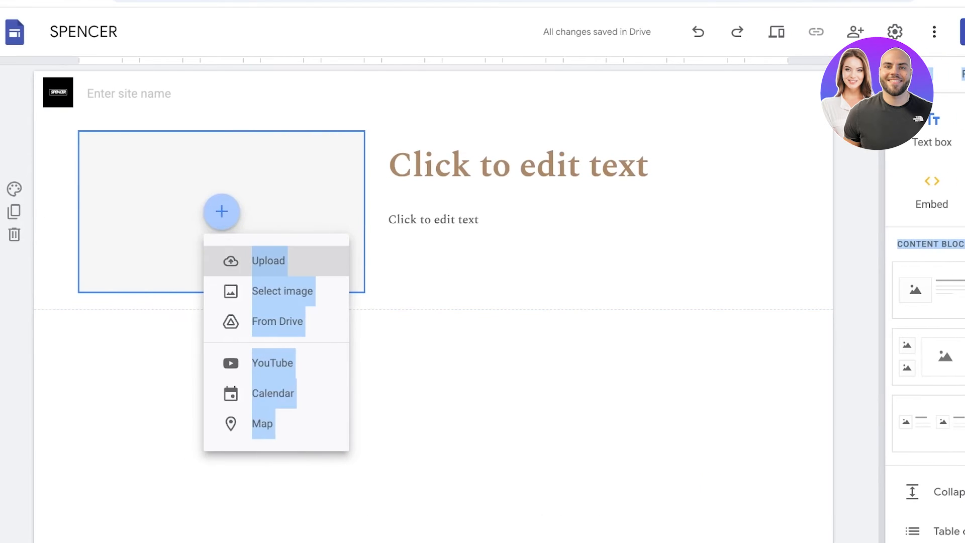
left_click(251, 261)
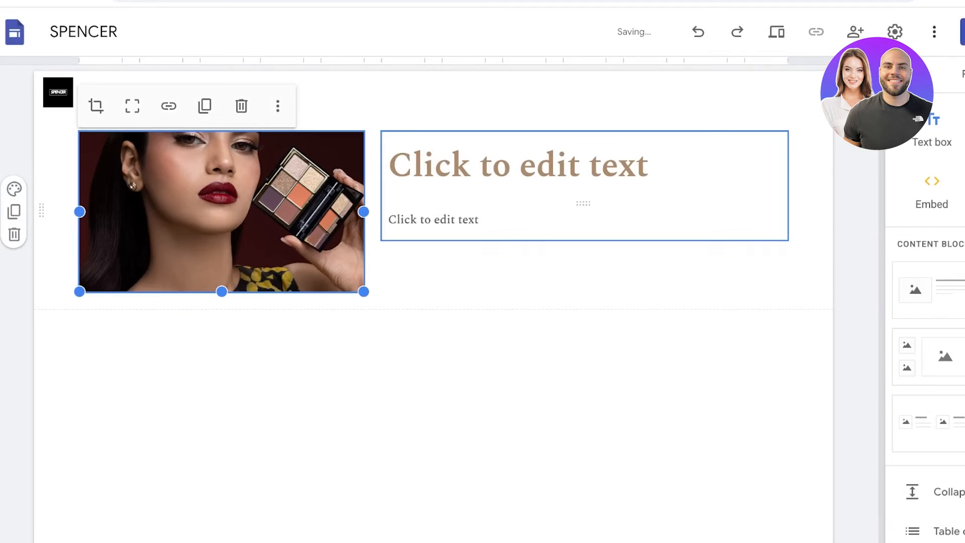
left_click_drag(364, 291, 424, 536)
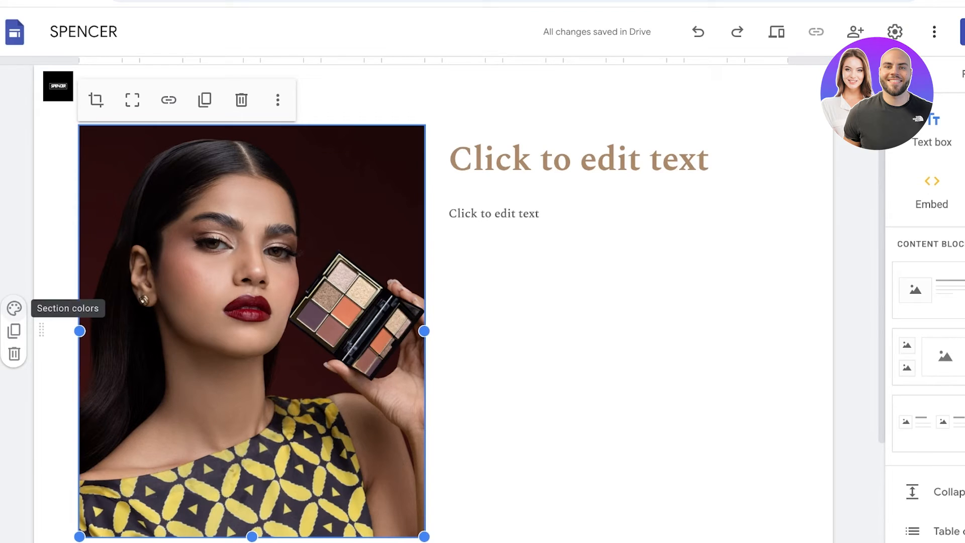
- Try section colours Style 2 and Style 3 on the photo section and return it to Style 1
left_click(14, 308)
left_click(100, 379)
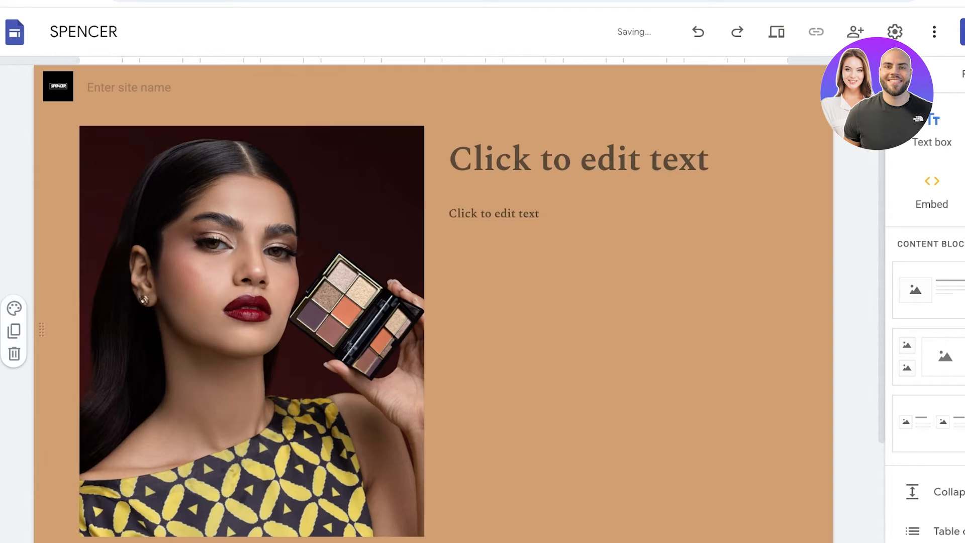
left_click(14, 308)
left_click(48, 413)
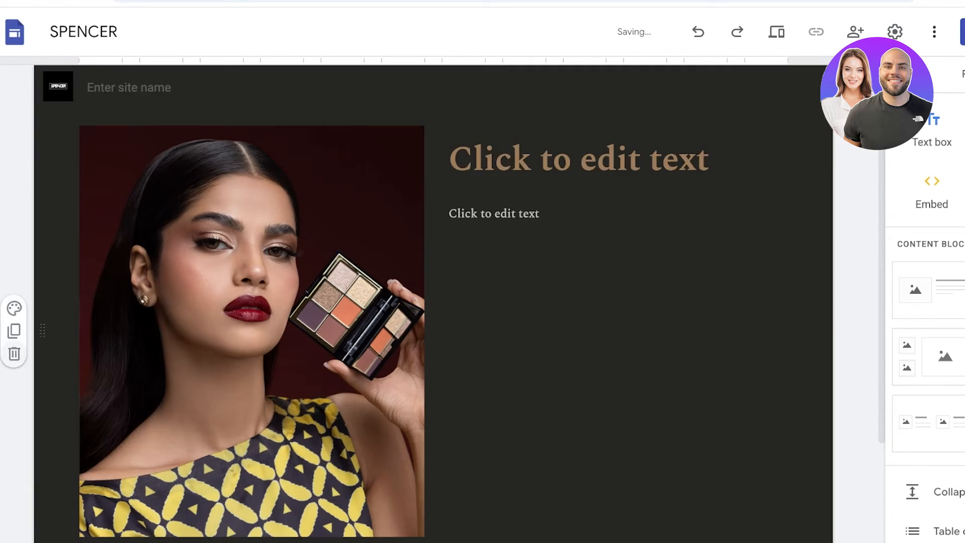
left_click(14, 307)
left_click(99, 343)
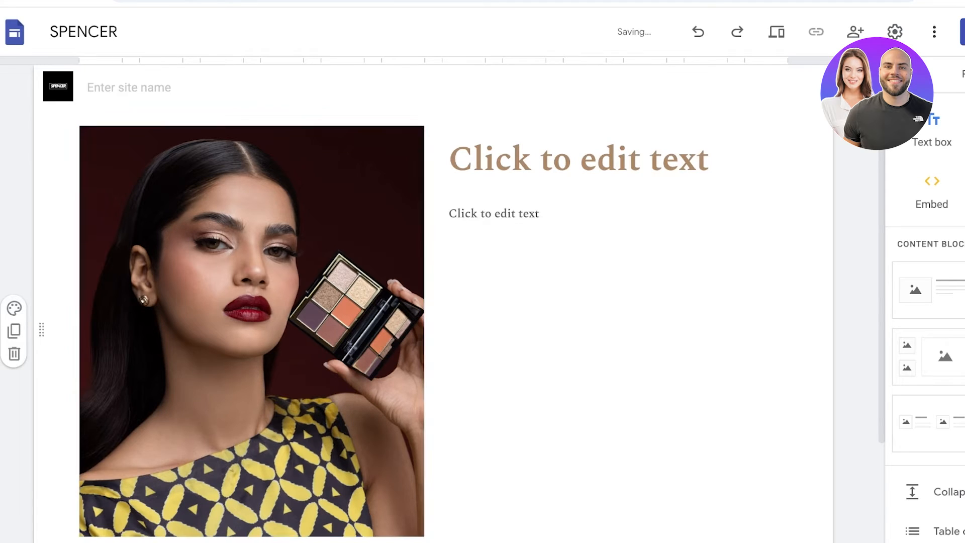
- Duplicate the photo section and apply section colour Style 2 to the copy for comparison
left_click(14, 331)
scroll(434, 304, "up", 8)
scroll(433, 303, "down", 11)
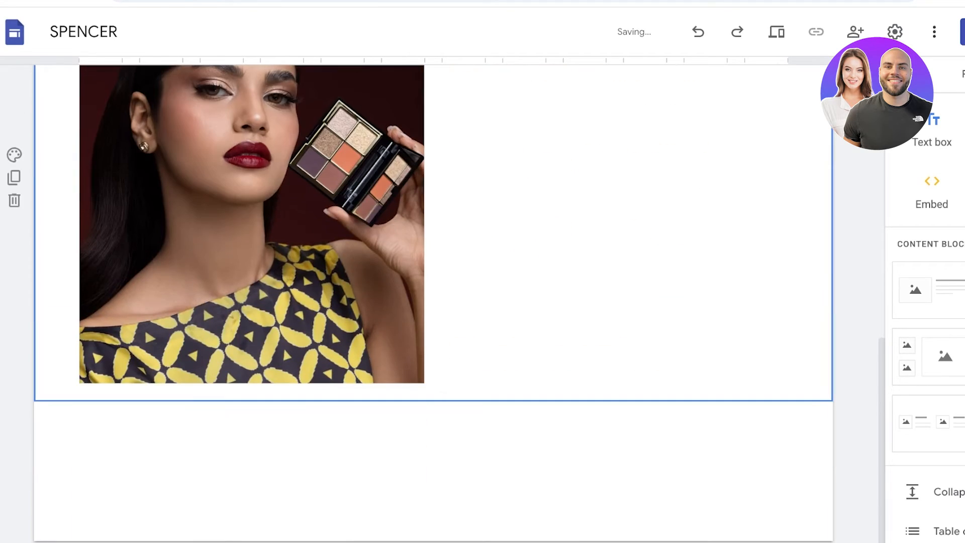
left_click(14, 154)
left_click(99, 226)
scroll(201, 282, "up", 11)
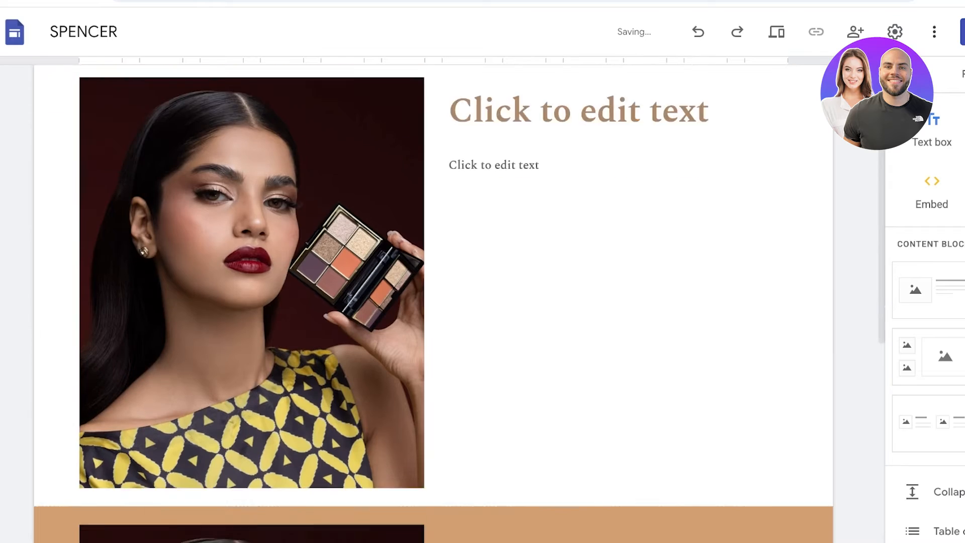
scroll(201, 281, "down", 8)
scroll(282, 108, "up", 9)
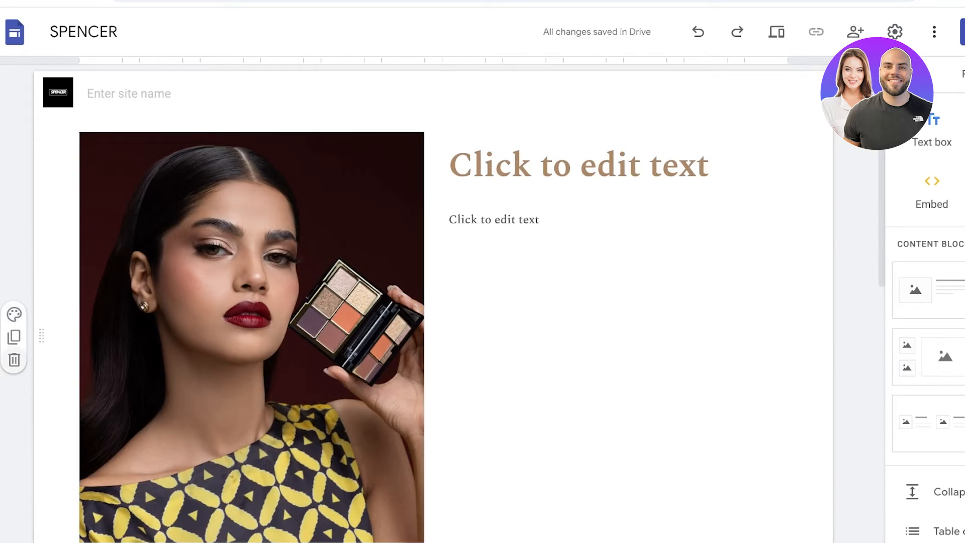
- Delete the original white photo section, keeping the tan copy
left_click(14, 360)
scroll(433, 304, "down", 3)
scroll(433, 303, "up", 3)
- Enlarge the photo in the tan section slightly
left_click(563, 166)
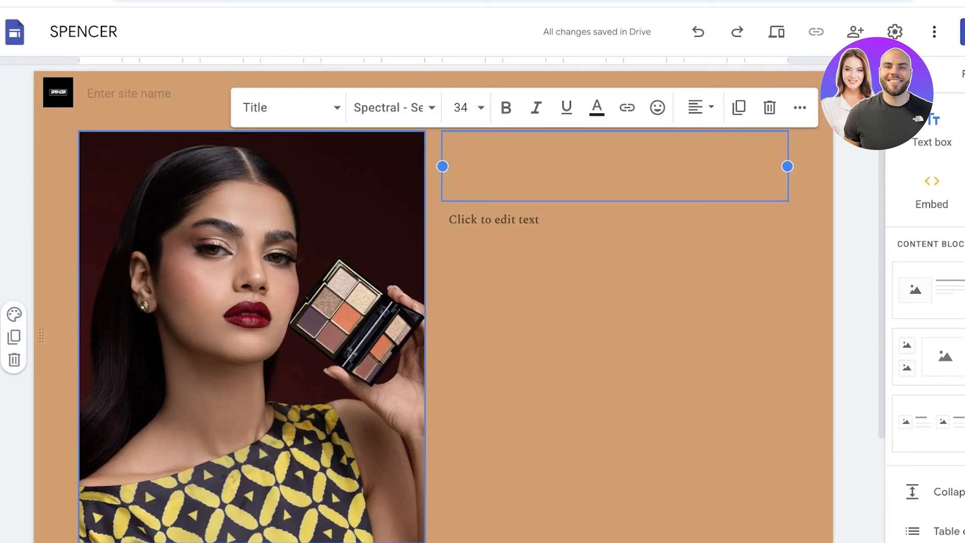
left_click(311, 251)
left_click_drag(425, 539, 451, 542)
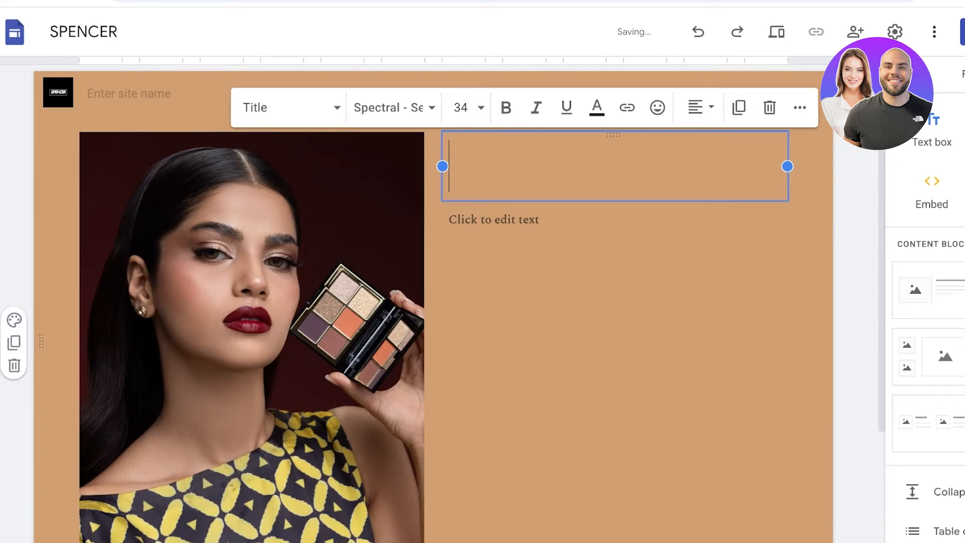
- Set the photo section's colour to Style 3
left_click(14, 320)
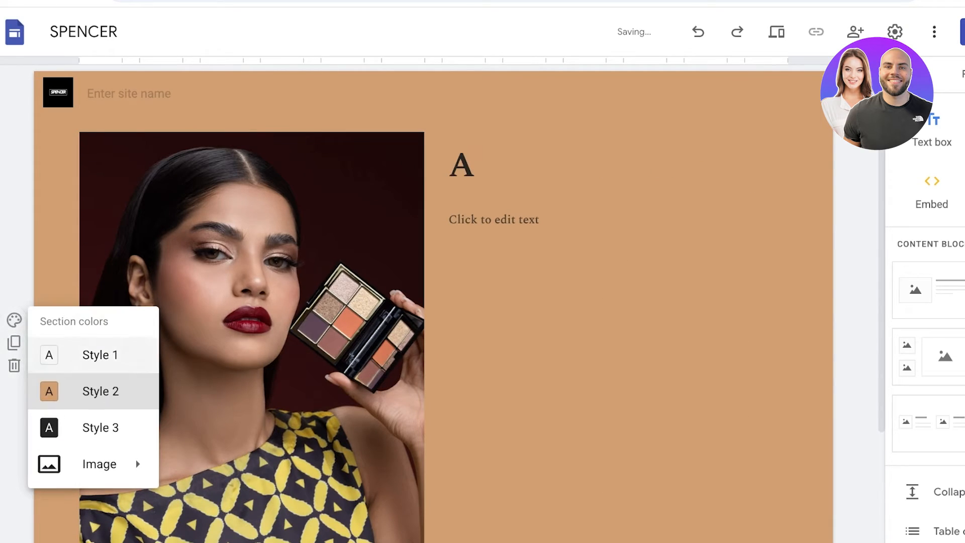
left_click(53, 427)
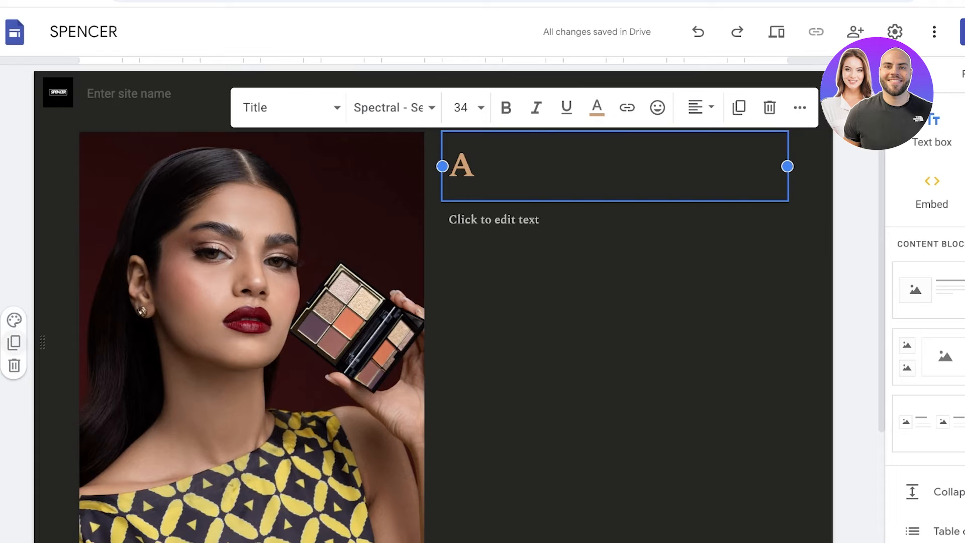
left_click(14, 343)
key("ctrl+z")
left_click(14, 320)
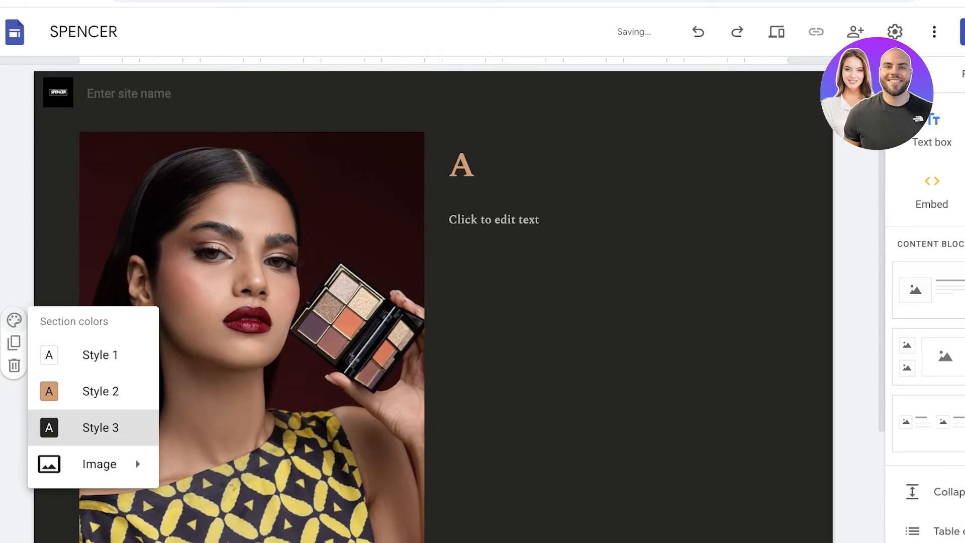
- Change the Brown theme's palette to custom colours #CC4331, #F1E1DD and #000000 and apply it to the site
left_click(964, 75)
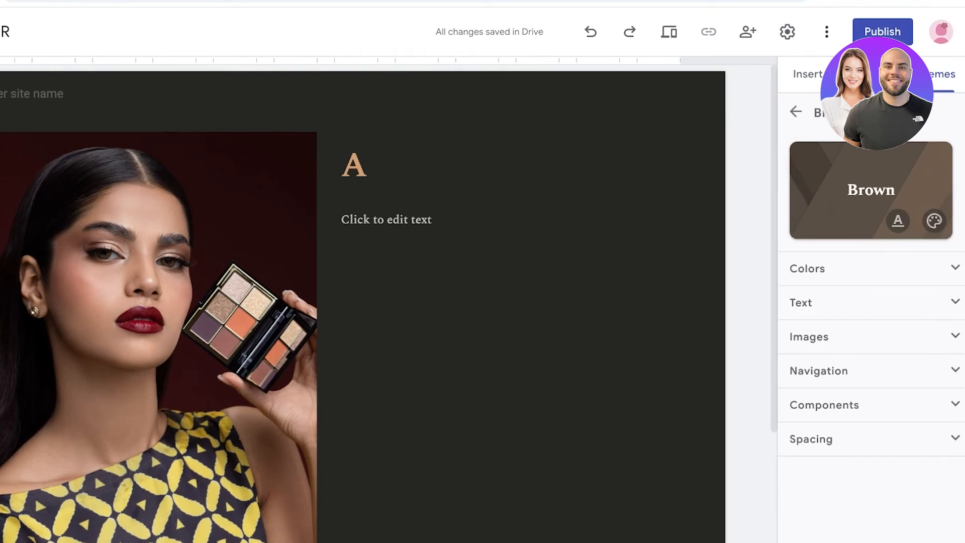
left_click(934, 220)
left_click(755, 391)
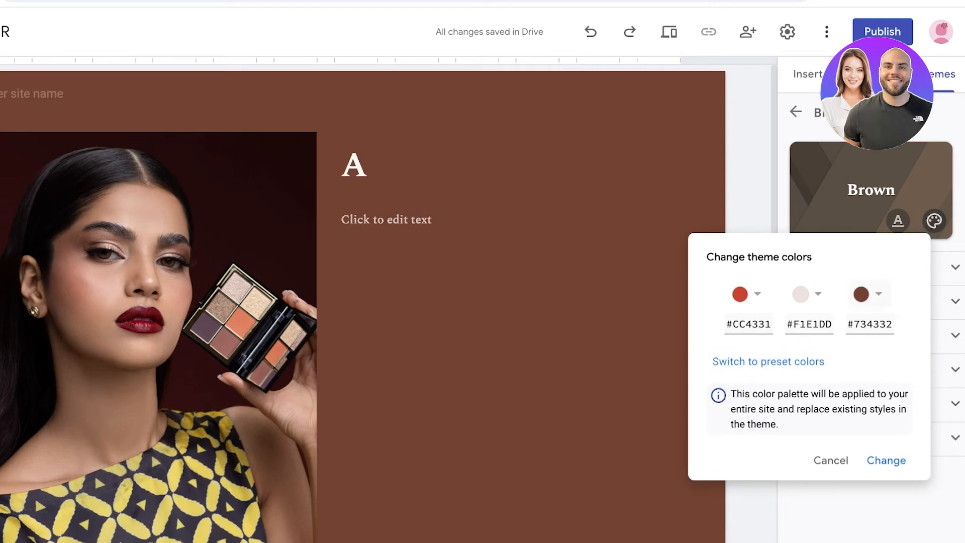
left_click(864, 293)
left_click(717, 331)
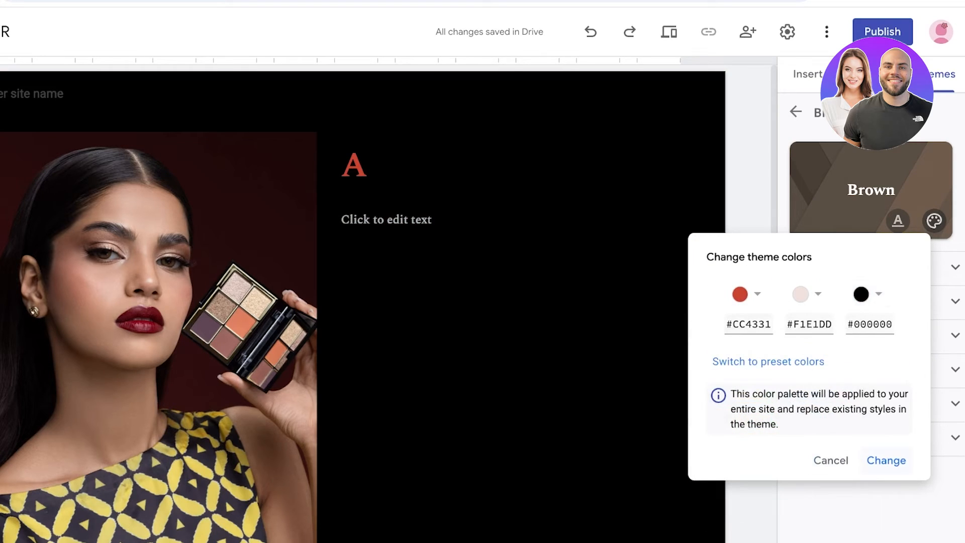
left_click(886, 461)
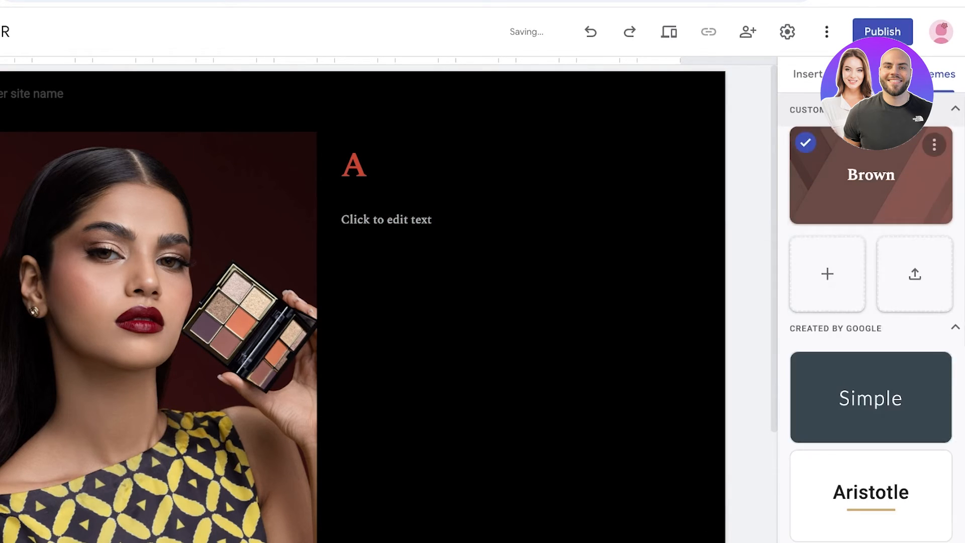
- Set the text colour of the section title to white
left_click(372, 166)
left_click(489, 107)
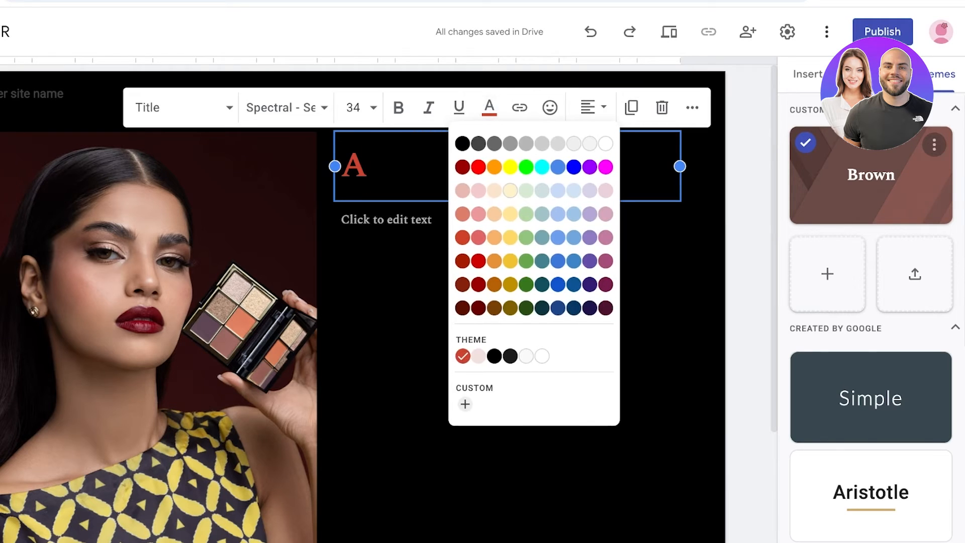
left_click(606, 148)
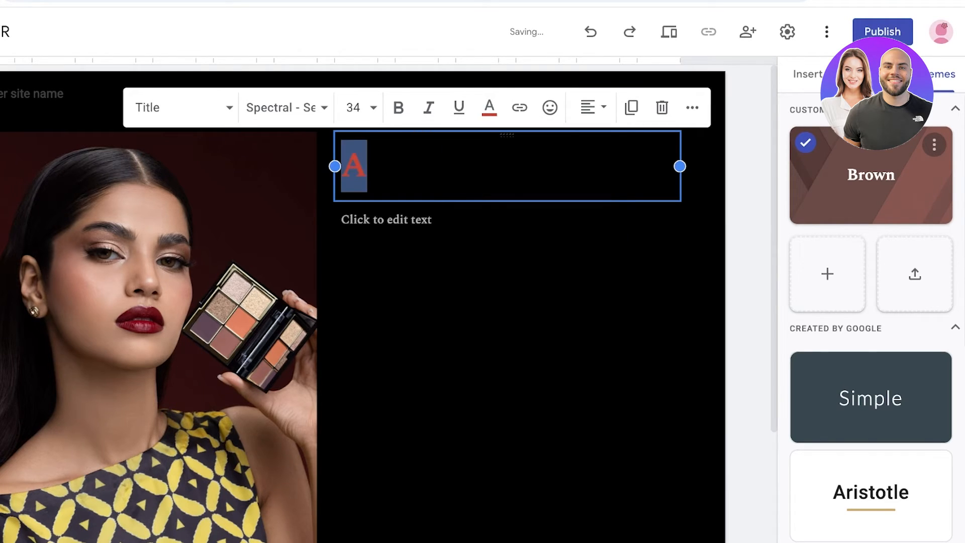
left_click(489, 107)
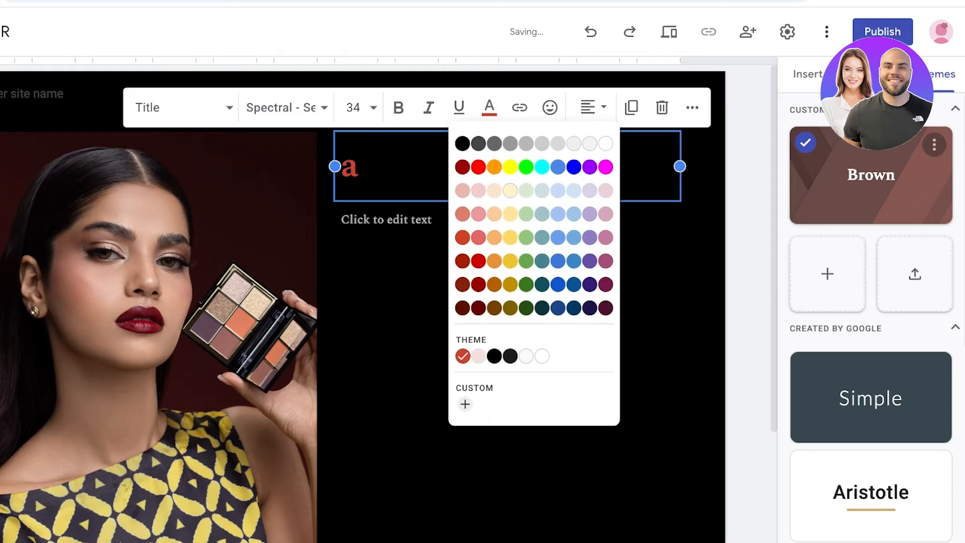
left_click(604, 144)
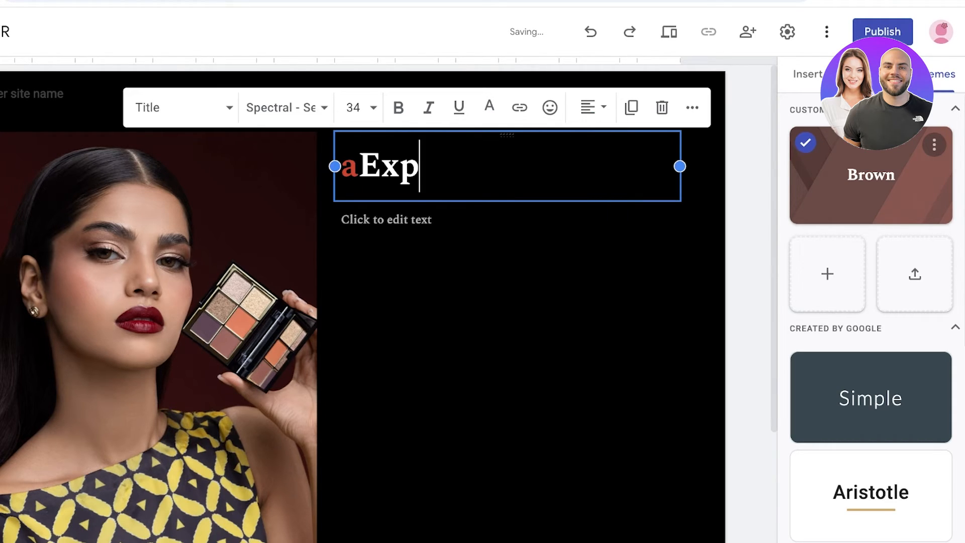
- Enter "Explore the hues of Autumn!" as the section title and remove the stray red letter before it
type("of au")
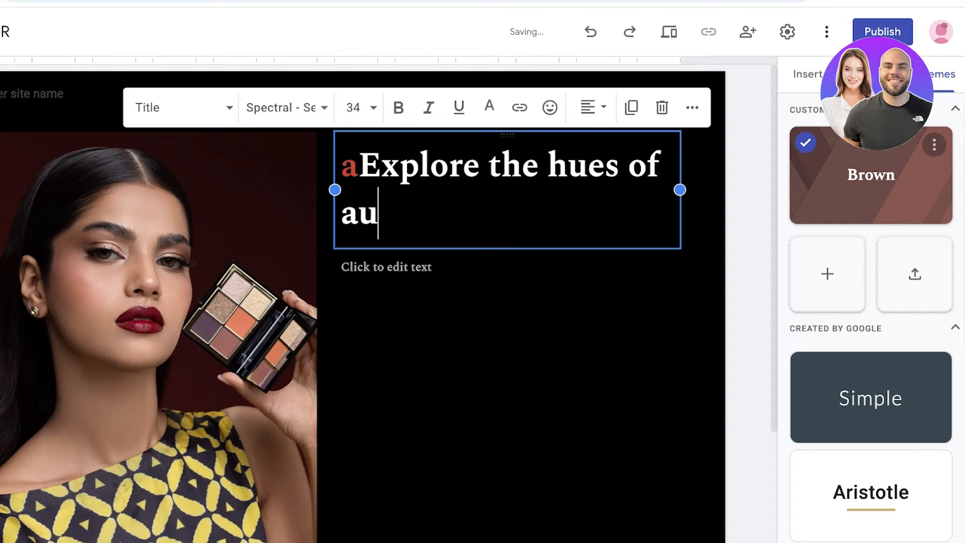
key("BackSpace")
type("Autumn!")
left_click(359, 166)
key("BackSpace")
left_click(503, 362)
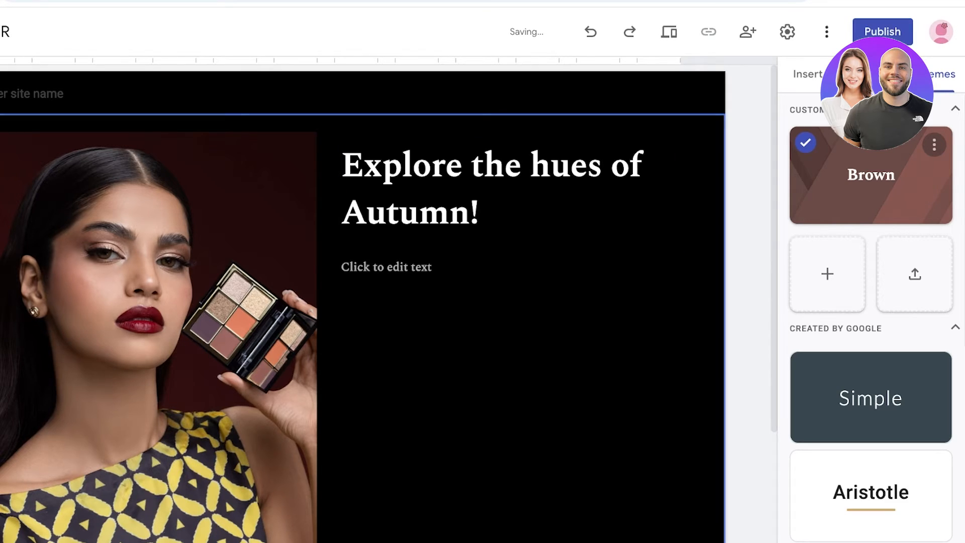
- Delete the empty text box below the section title
left_click(386, 267)
left_click(503, 362)
left_click(386, 267)
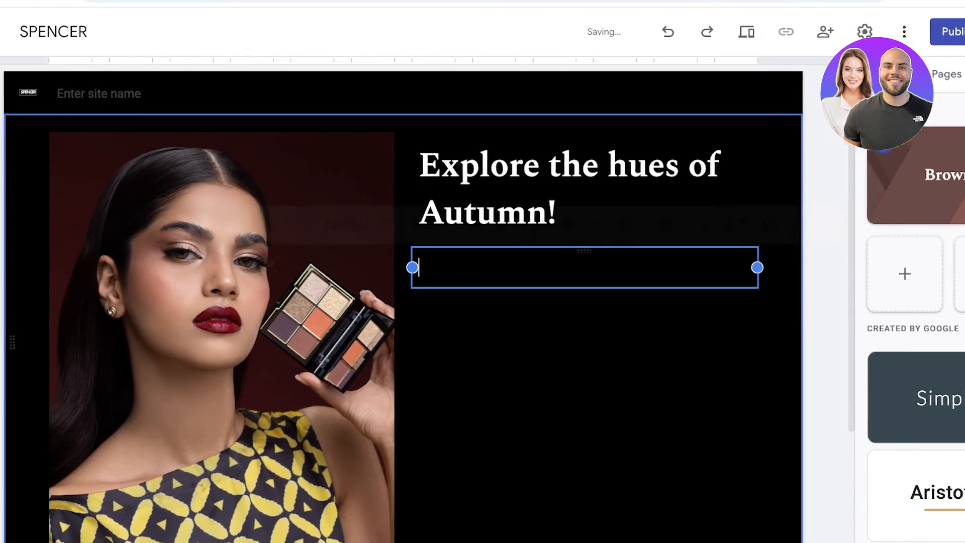
left_click(830, 224)
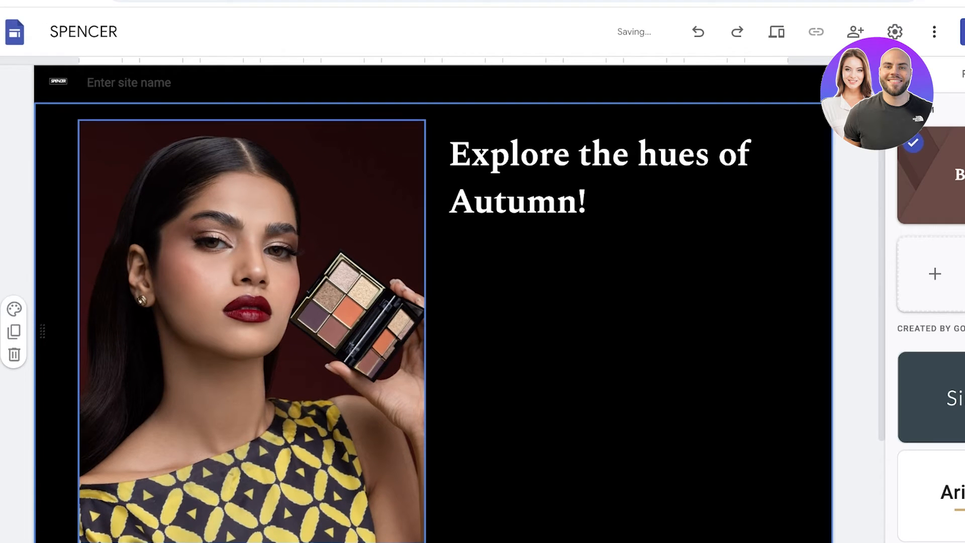
- Insert a new text box, narrow it and try to move it below the title in the black section
scroll(436, 303, "up", 1)
left_click(915, 74)
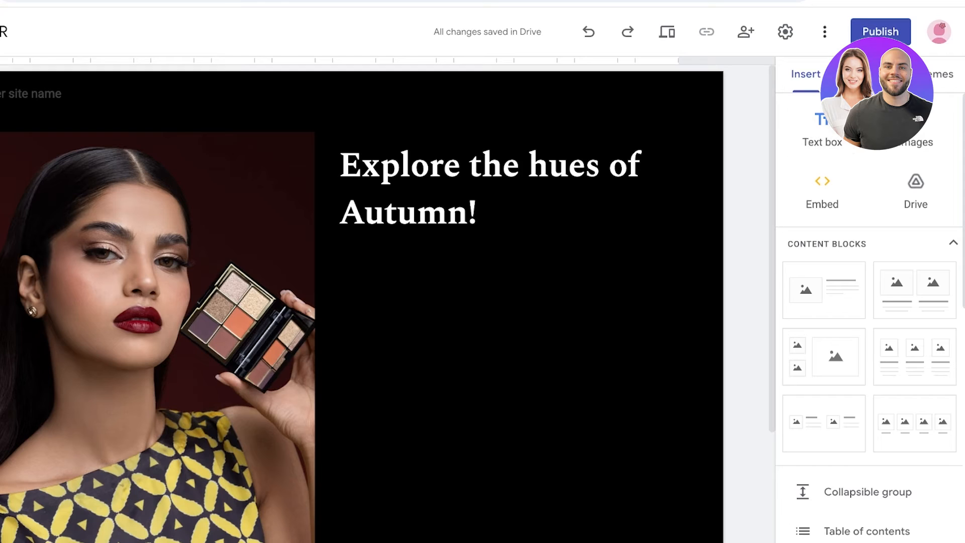
left_click(823, 129)
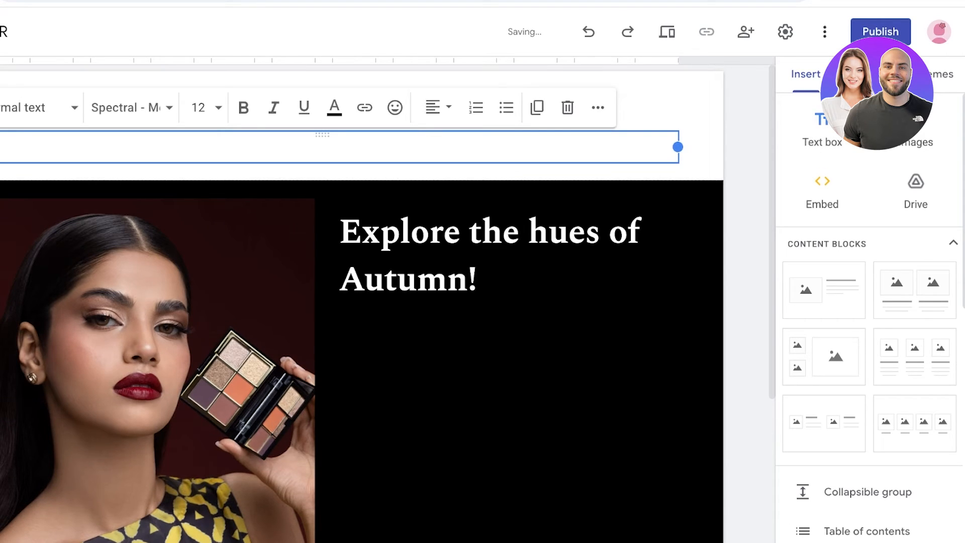
left_click_drag(0, 147, 514, 147)
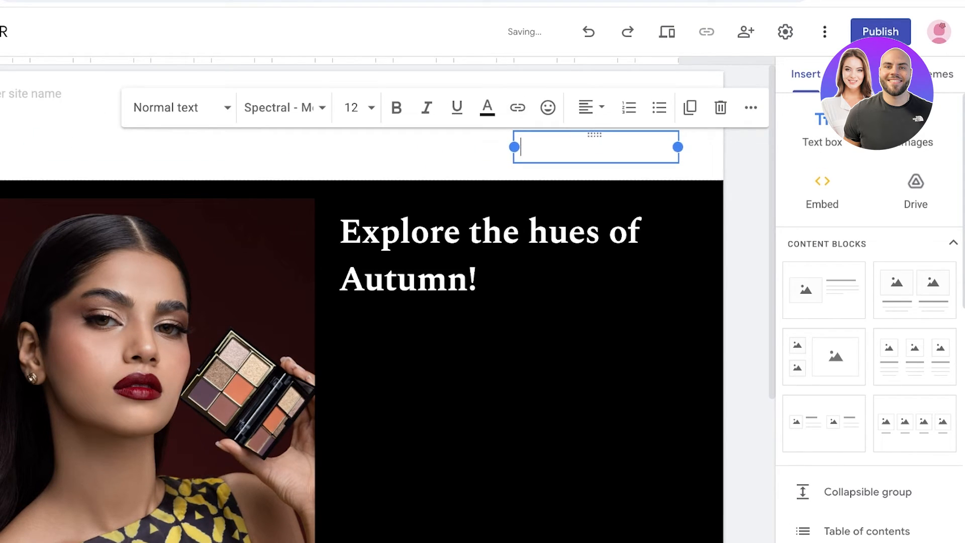
left_click_drag(594, 134, 590, 377)
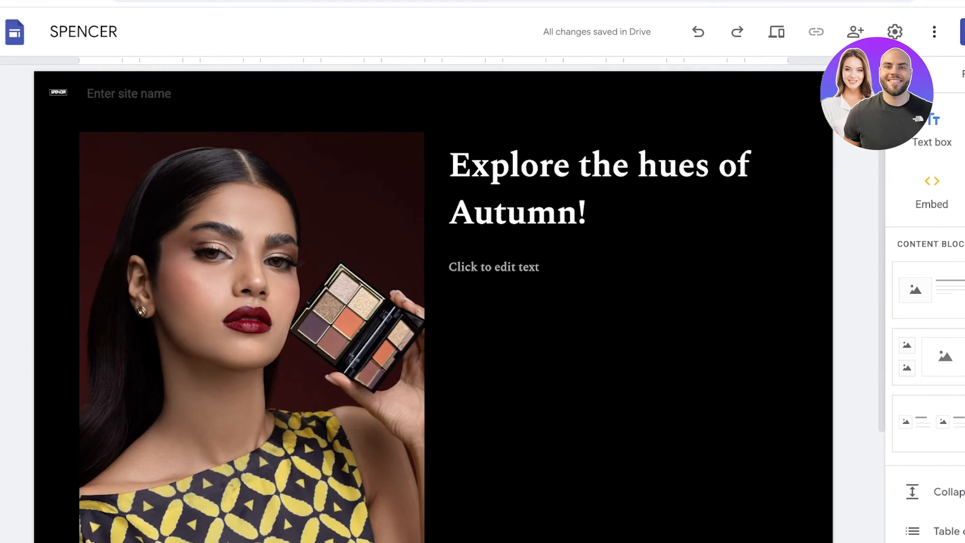
- Remove the unused text box placed below the "Explore the hues of Autumn!" title in the black section
left_click(533, 267)
left_click(831, 223)
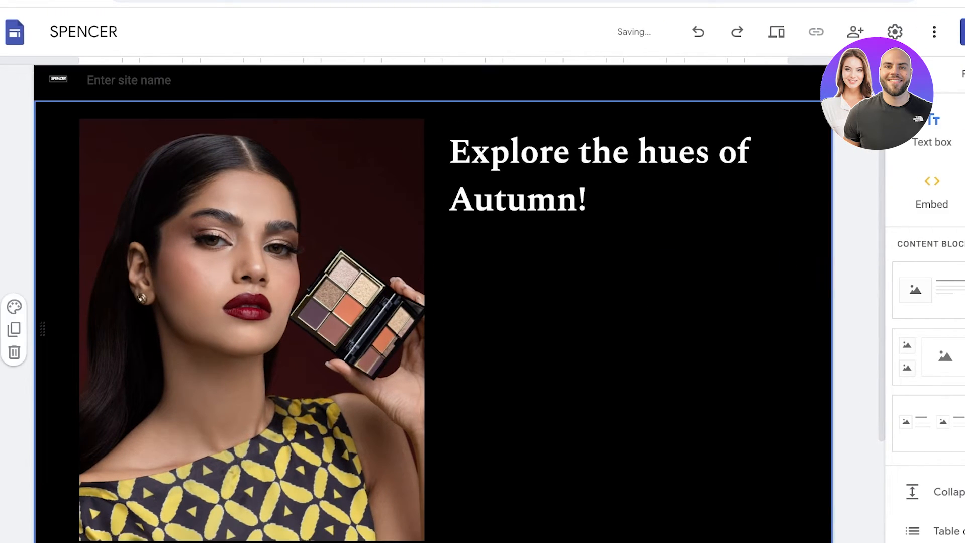
scroll(443, 303, "up", 1)
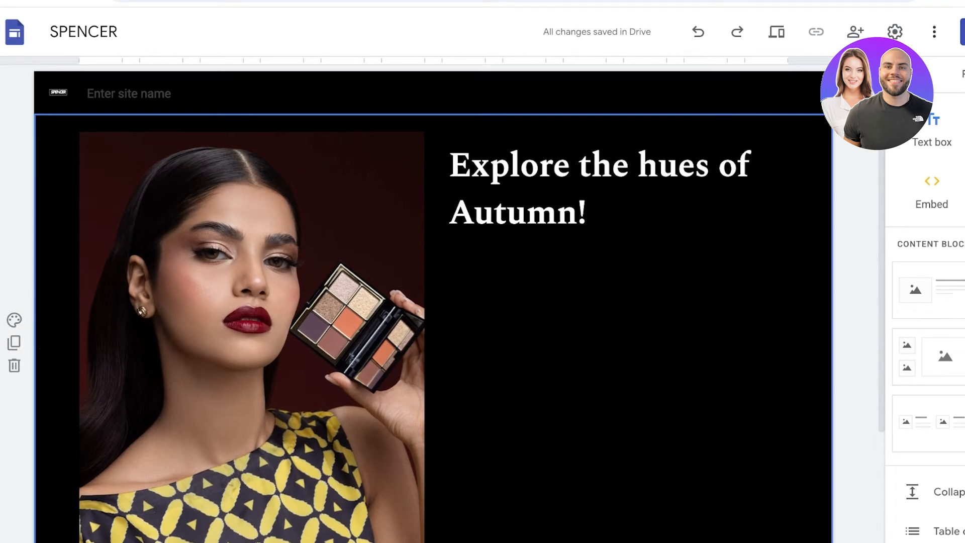
- Upload the photo of the model with the purple background and place it directly below the title in the black section
left_click(333, 499)
left_click(918, 126)
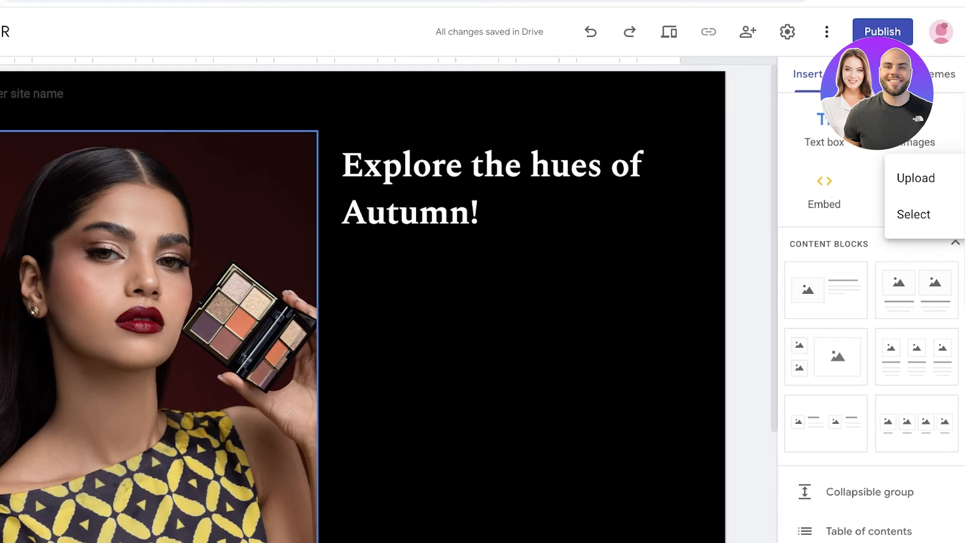
left_click(916, 178)
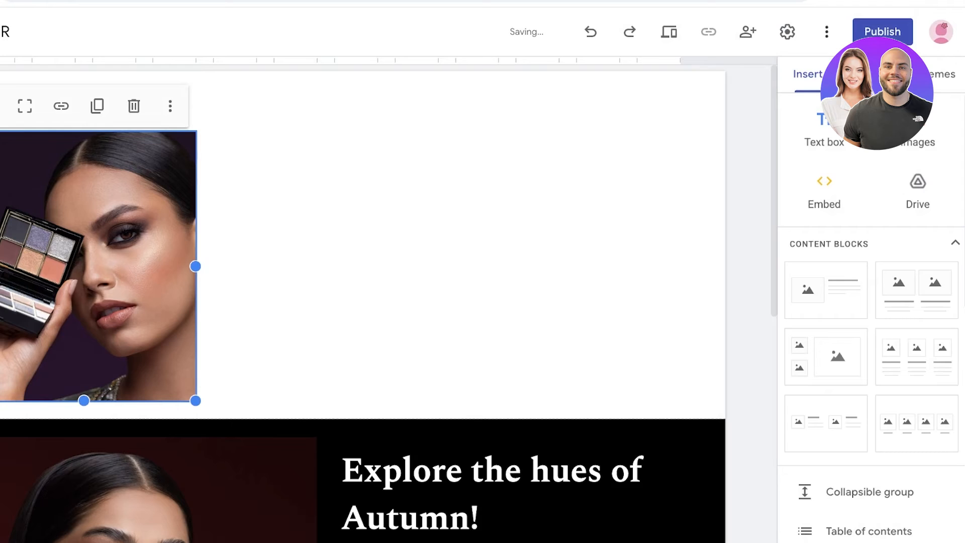
left_click_drag(84, 267, 612, 259)
scroll(613, 258, "up", 5)
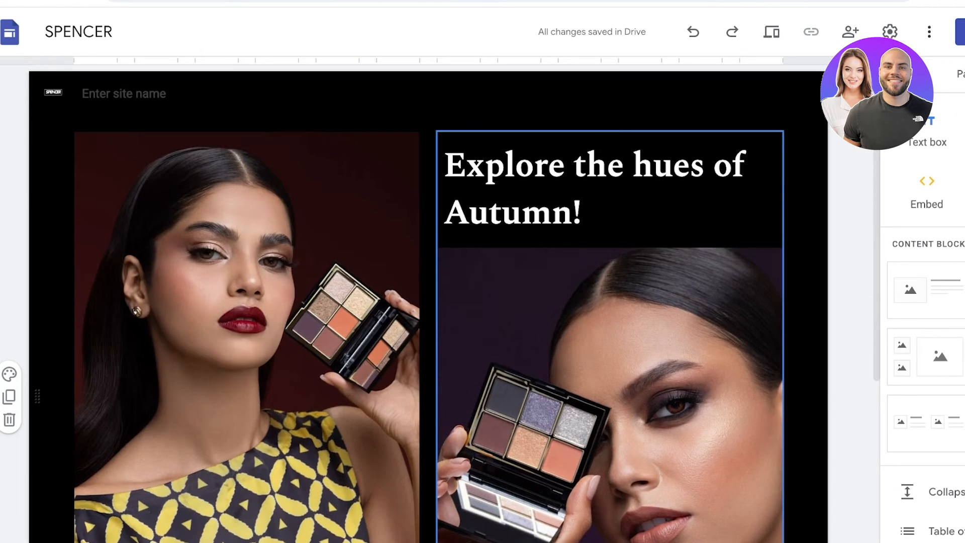
- Narrow the group holding the title and second photo, and move it to the right edge of the black section's content area
scroll(279, 334, "down", 3)
scroll(254, 452, "up", 3)
scroll(254, 452, "down", 3)
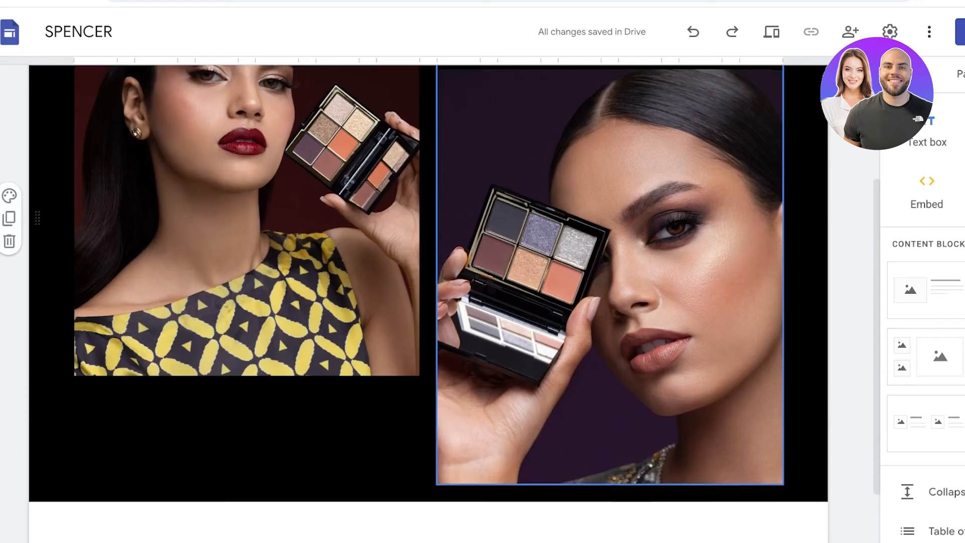
left_click(610, 276)
left_click_drag(783, 484, 730, 484)
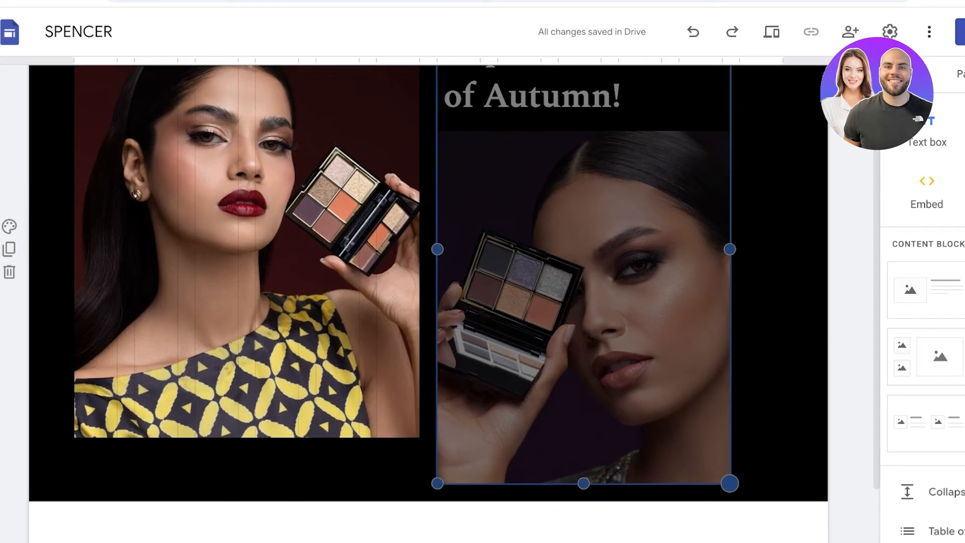
left_click_drag(593, 332, 673, 352)
scroll(673, 352, "up", 3)
scroll(653, 342, "down", 3)
scroll(654, 342, "up", 1)
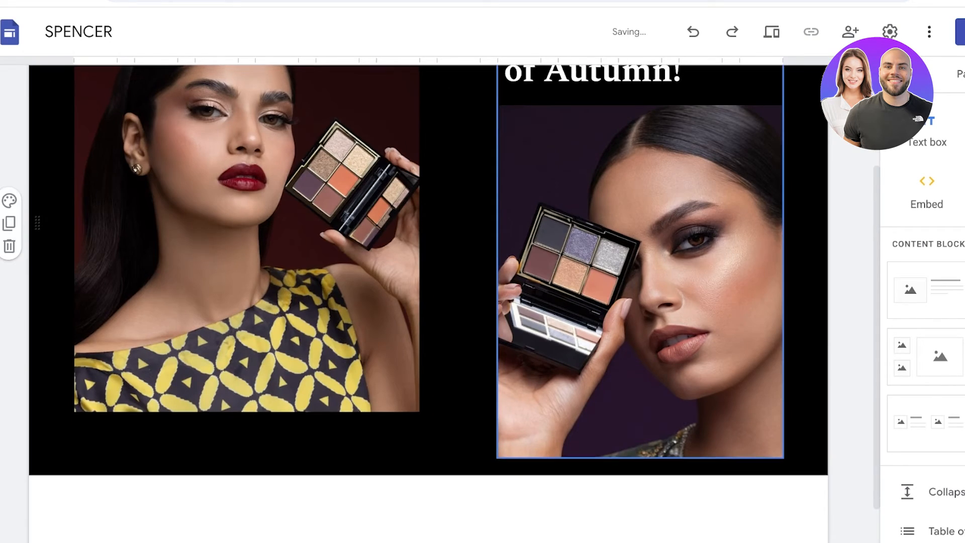
- Widen the title and photo group leftward so it fills the column beside the first photo, and check the layout
left_click(654, 342)
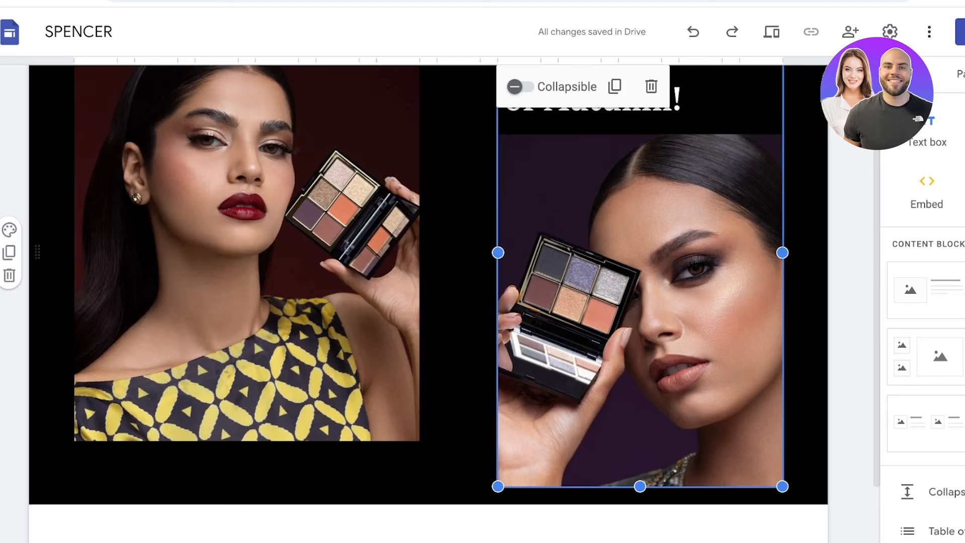
left_click_drag(498, 486, 438, 486)
scroll(302, 322, "up", 2)
left_click(301, 321)
scroll(302, 322, "down", 5)
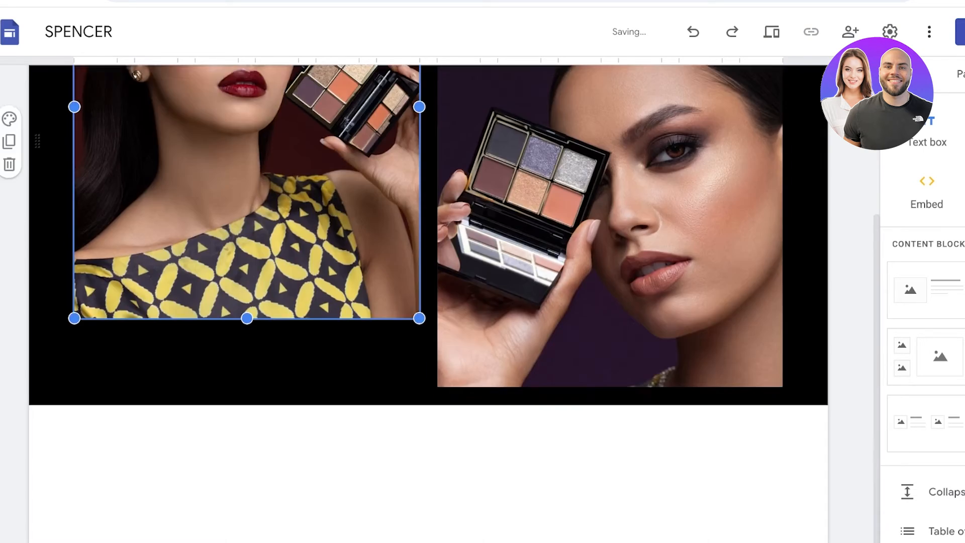
scroll(302, 321, "up", 5)
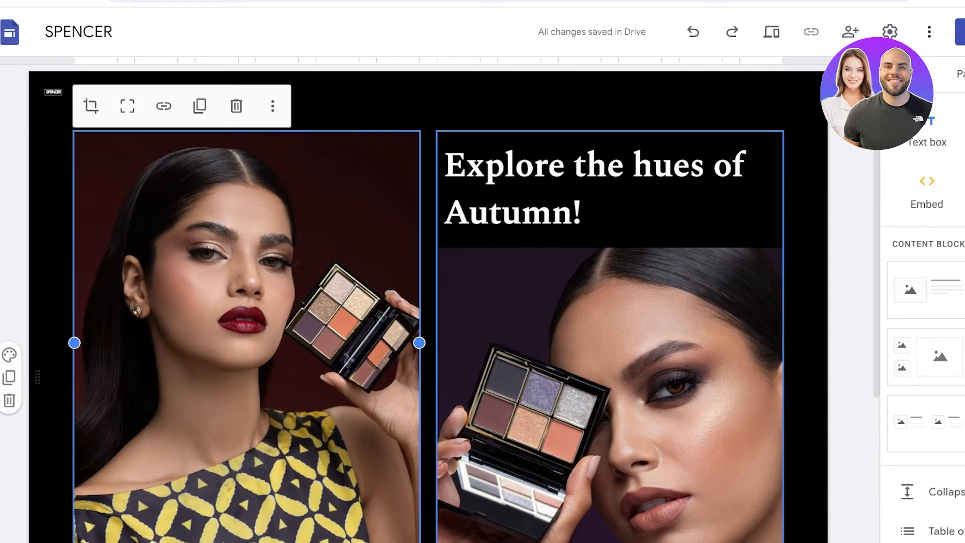
scroll(254, 453, "down", 3)
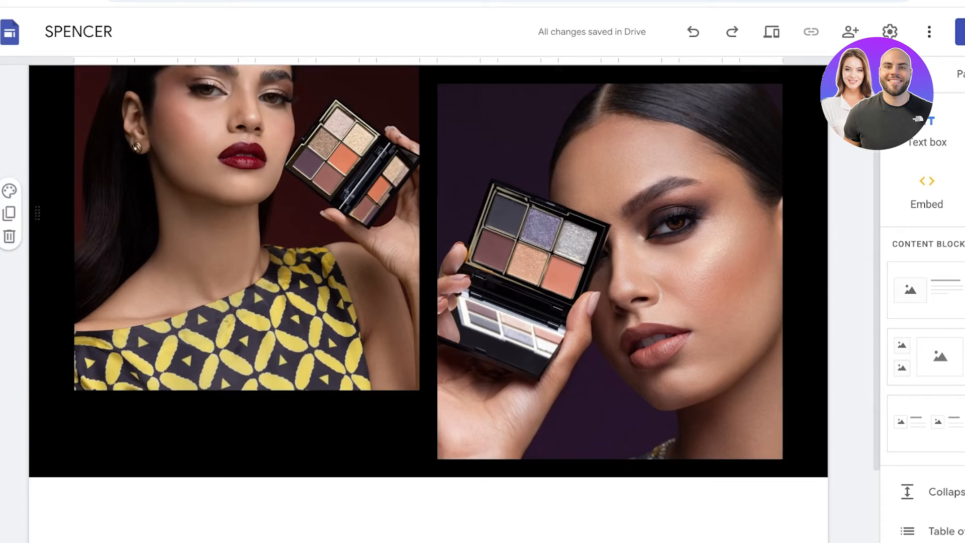
- Look through the content blocks and other insertable elements for something to add below the black section
scroll(254, 454, "down", 2)
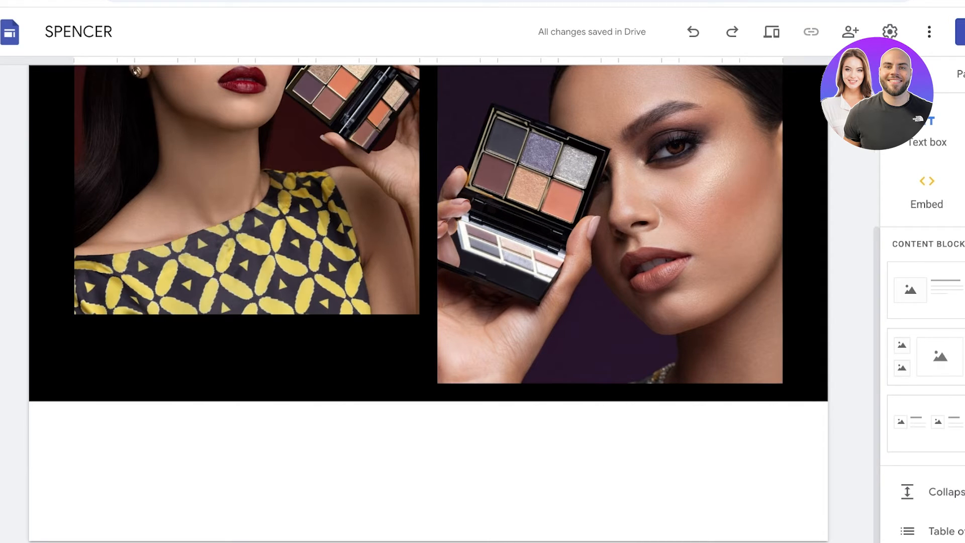
scroll(872, 304, "down", 7)
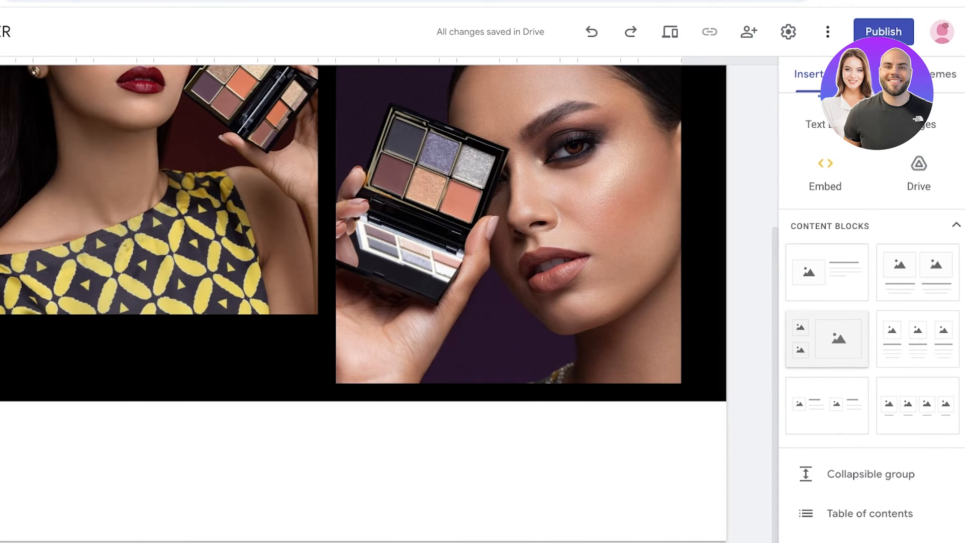
scroll(872, 282, "up", 3)
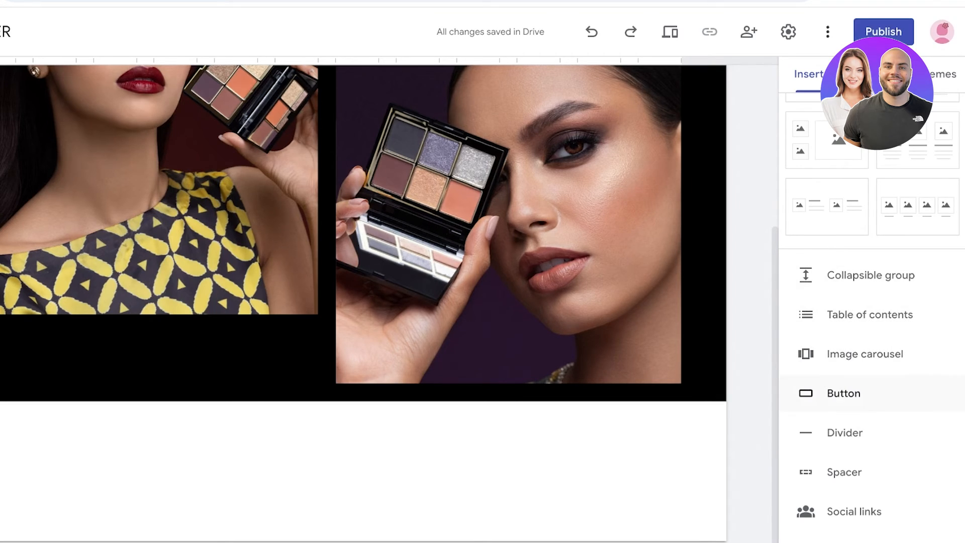
scroll(854, 432, "down", 1)
scroll(854, 352, "up", 3)
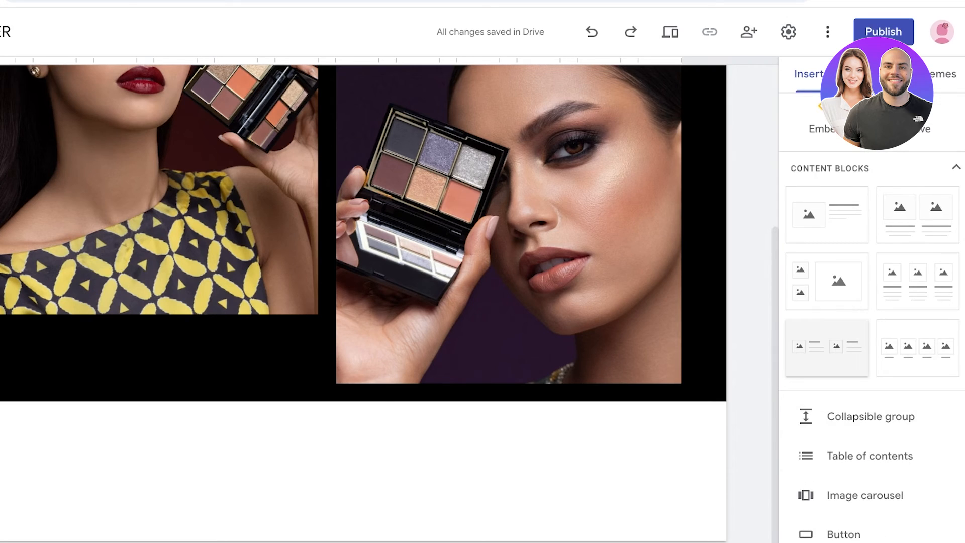
scroll(854, 354, "down", 3)
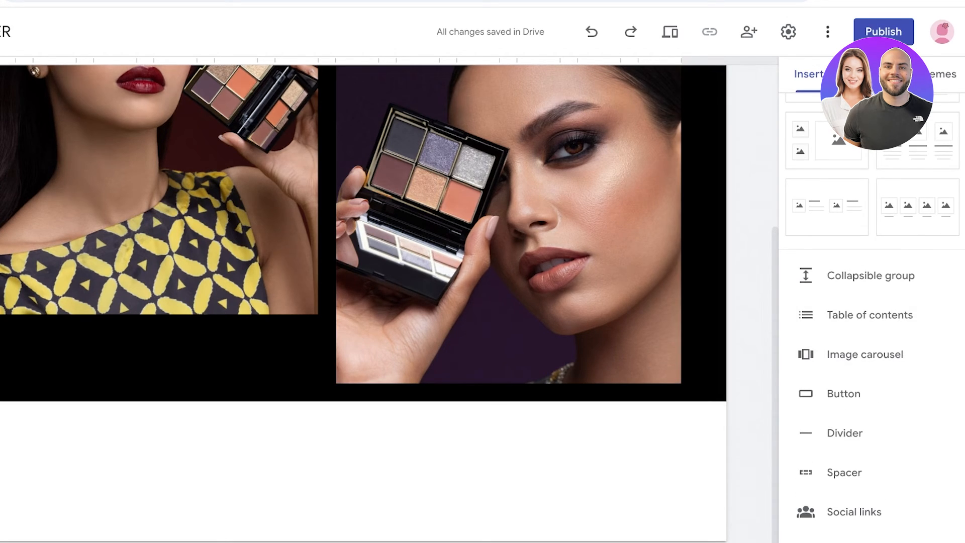
scroll(829, 289, "up", 4)
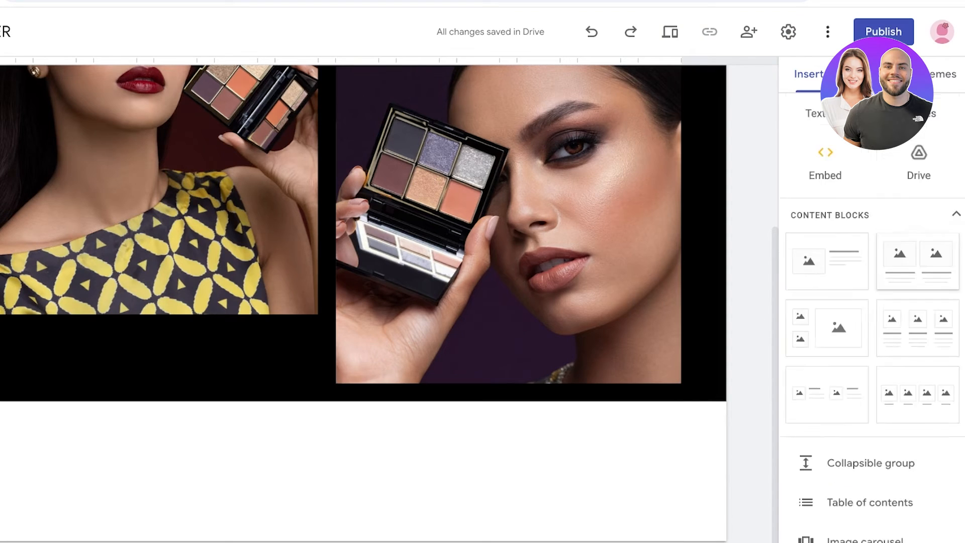
scroll(830, 289, "down", 8)
scroll(854, 289, "up", 6)
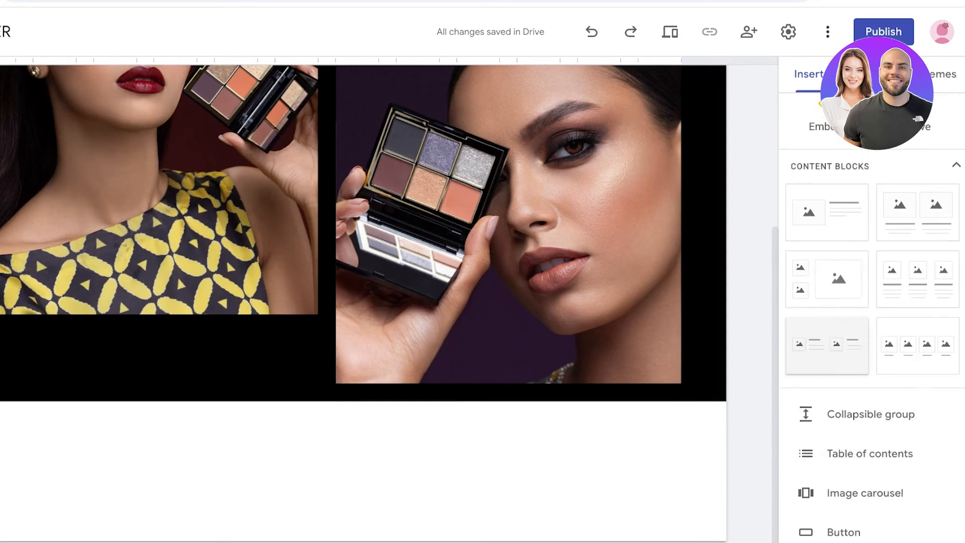
scroll(855, 289, "down", 8)
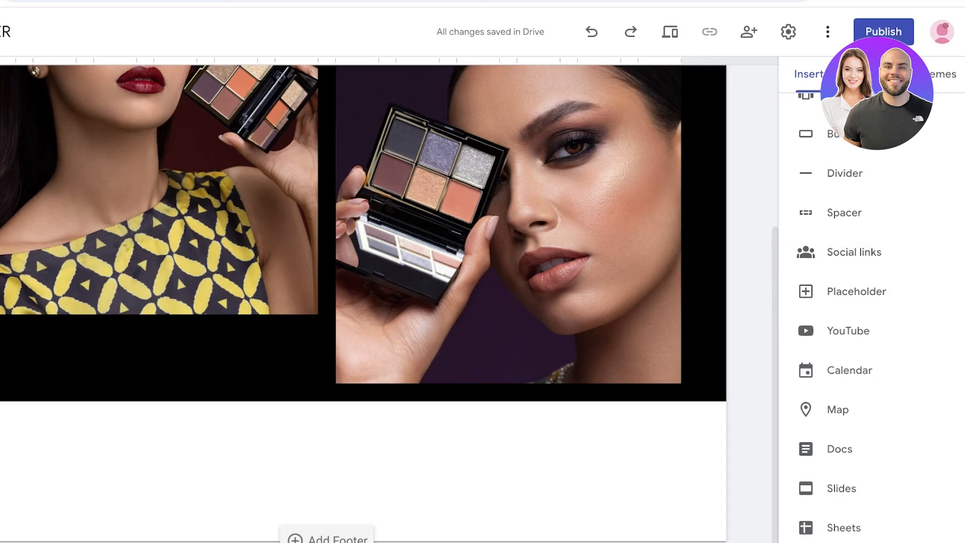
scroll(869, 302, "up", 3)
scroll(872, 302, "up", 5)
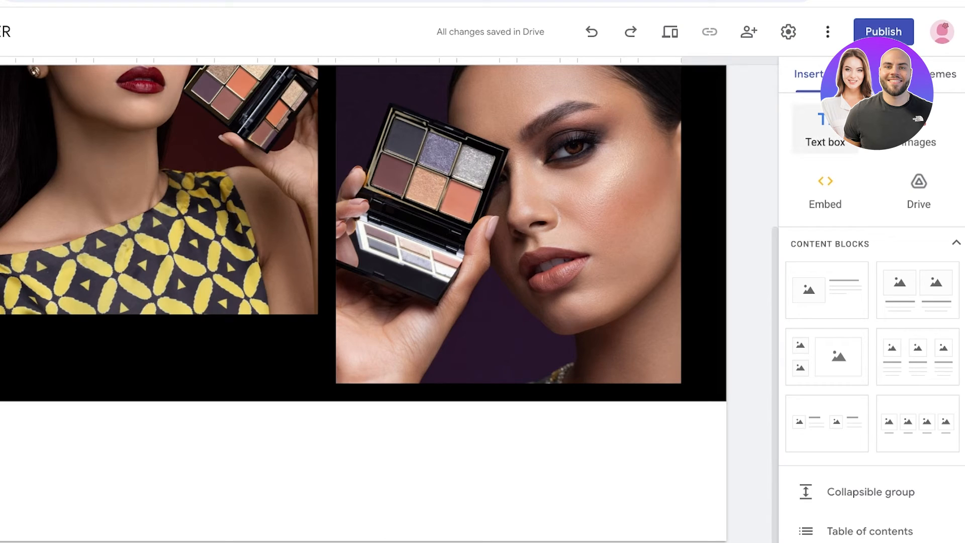
- Upload the e.l.f. lipstick image and the e.l.f. blush stick image below the black section
left_click(919, 130)
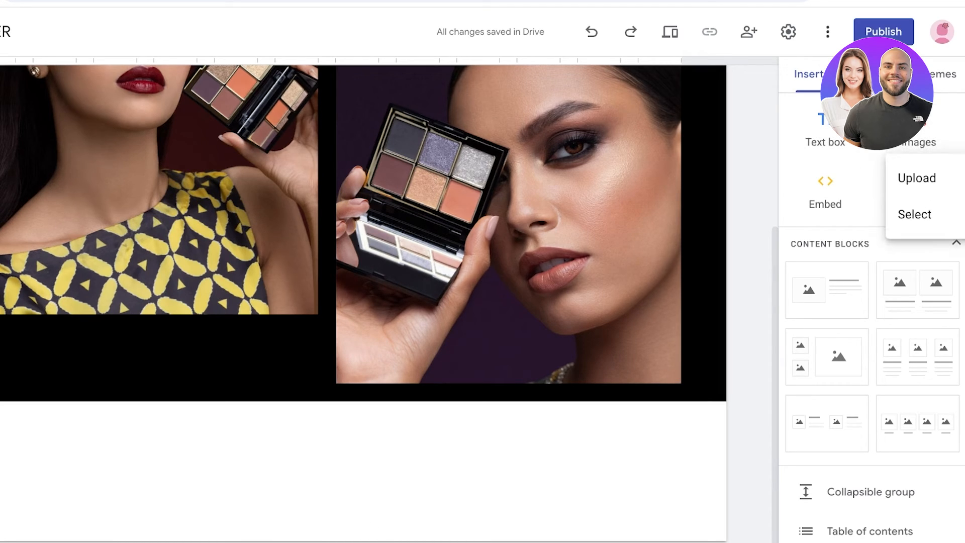
left_click(918, 178)
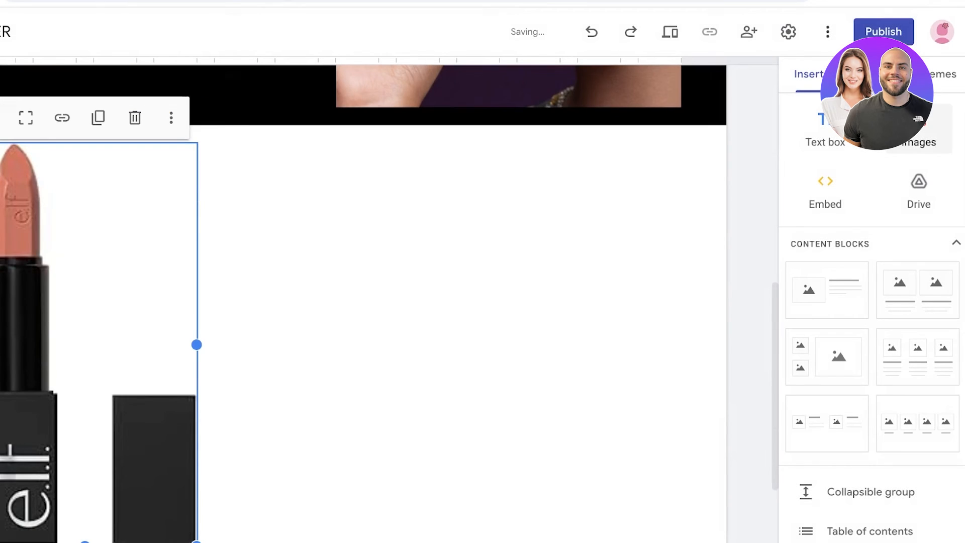
left_click(919, 131)
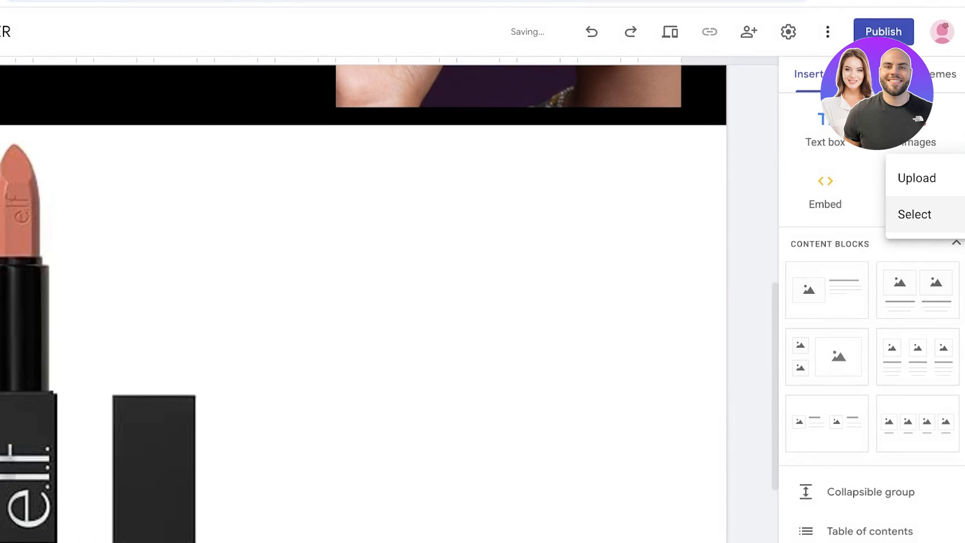
left_click(918, 179)
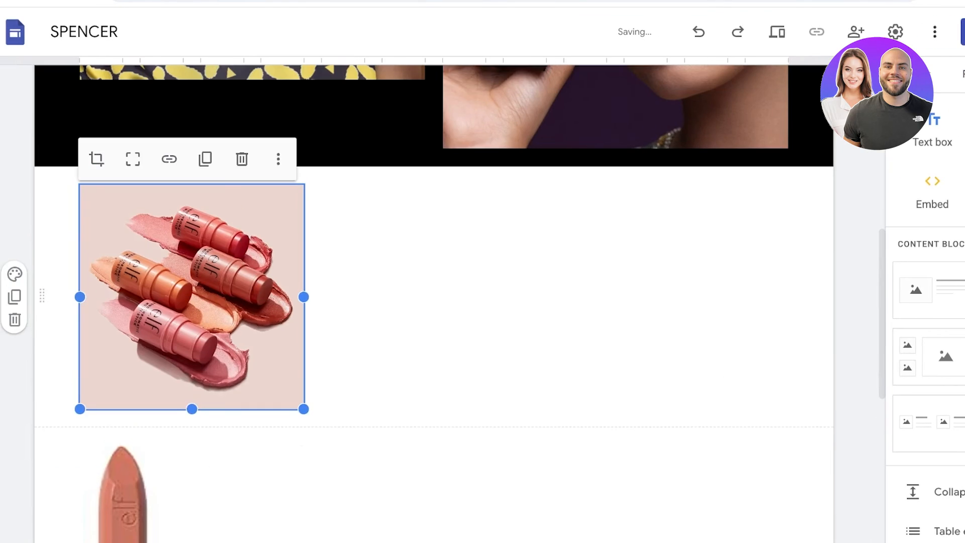
- Place the blush stick image at the right of its section and move the lipstick image into the same section at the left
left_click_drag(191, 296, 714, 294)
left_click_drag(232, 527, 320, 342)
scroll(316, 422, "down", 4)
double_click(302, 327)
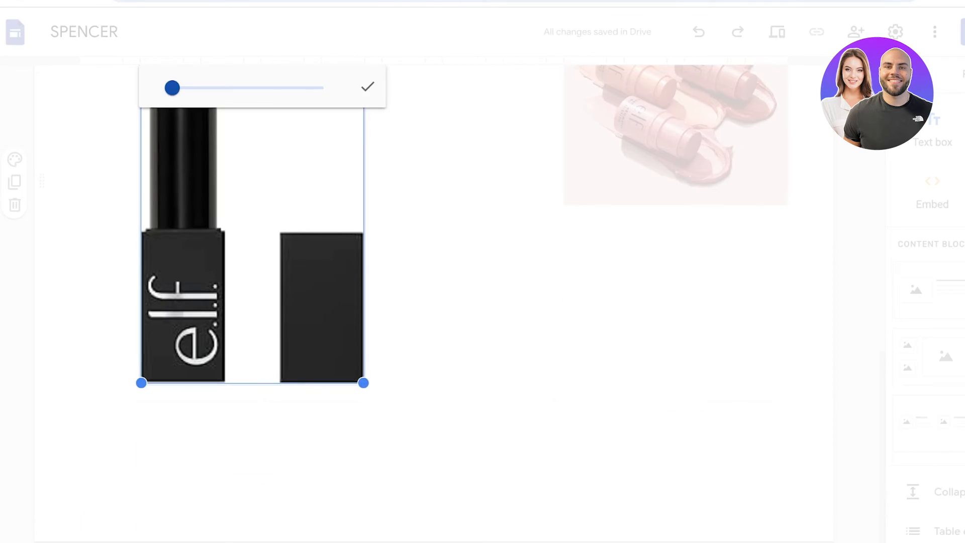
mouse_move(172, 87)
left_mouse_down()
mouse_move(224, 87)
mouse_move(189, 87)
left_mouse_up()
left_click_drag(241, 216, 329, 375)
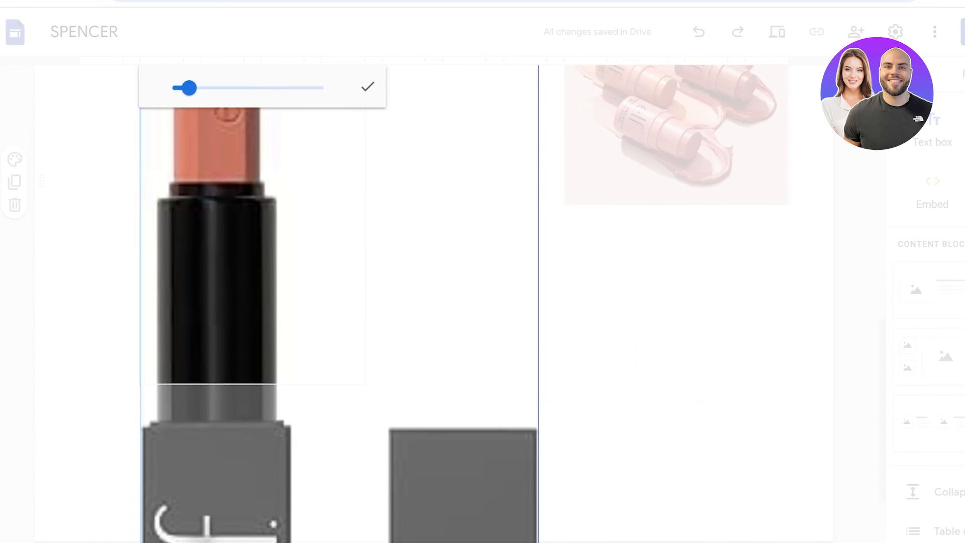
left_click_drag(189, 87, 172, 87)
left_click(368, 87)
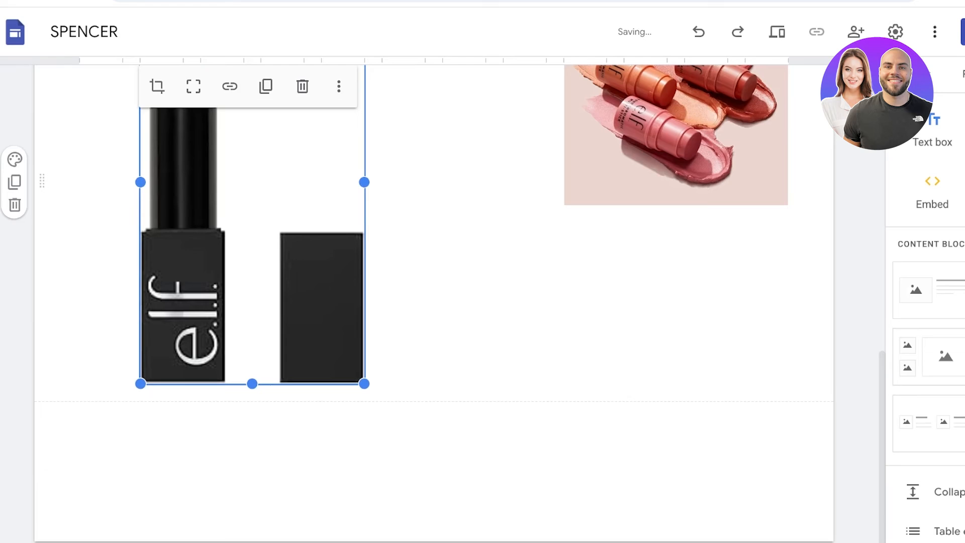
- Narrow the lipstick image's frame to the lipstick alone and reduce the height of the blush stick image
left_click_drag(364, 384, 183, 383)
left_click(573, 357)
left_click_drag(565, 368, 565, 335)
left_click(162, 261)
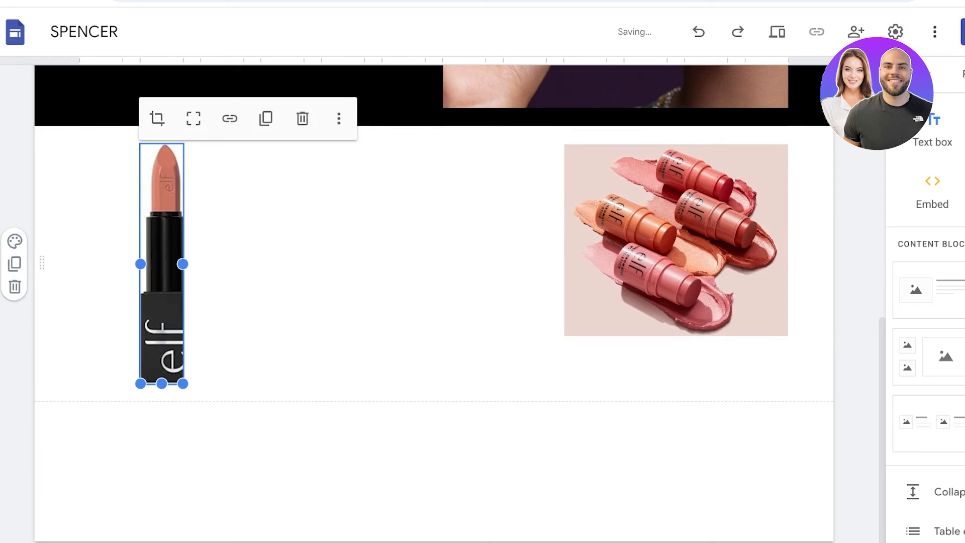
mouse_move(183, 264)
left_mouse_down()
mouse_move(258, 264)
mouse_move(183, 264)
left_mouse_up()
left_click(252, 241)
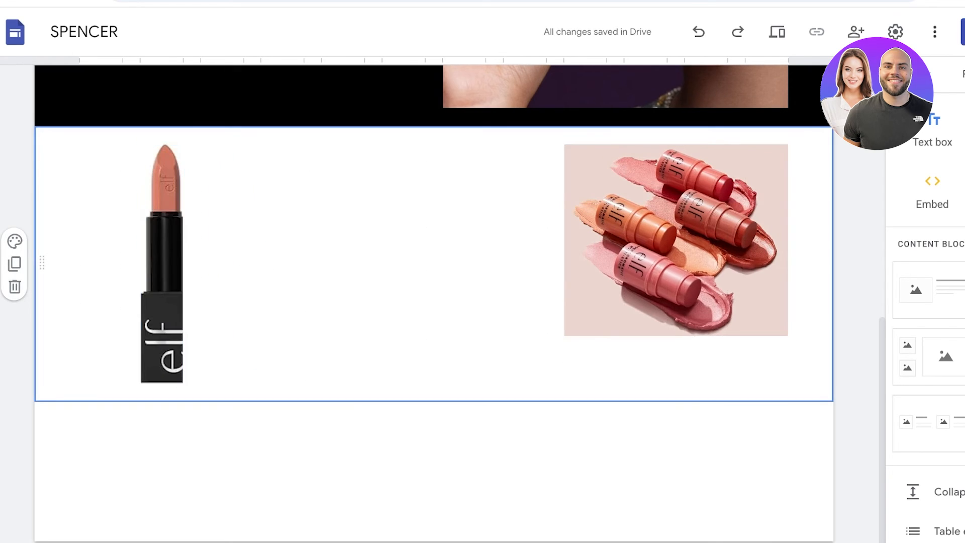
- Enlarge the blush stick image so its height matches the lipstick image, keeping it at the section's right edge
left_click(653, 251)
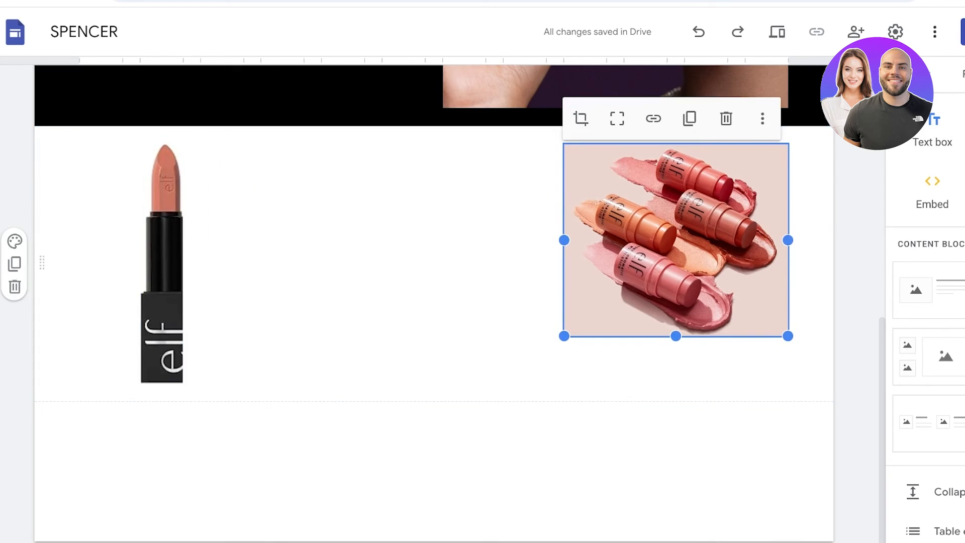
left_click_drag(564, 336, 503, 384)
left_click_drag(674, 263, 709, 312)
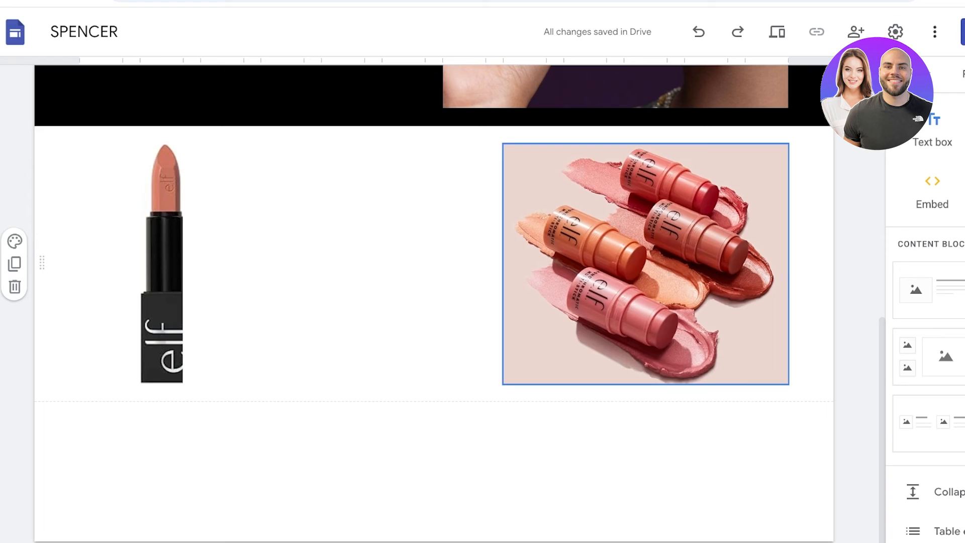
- Widen the lipstick image's frame to the right so it includes part of the lipstick cap
left_click(170, 262)
left_click_drag(183, 262, 244, 264)
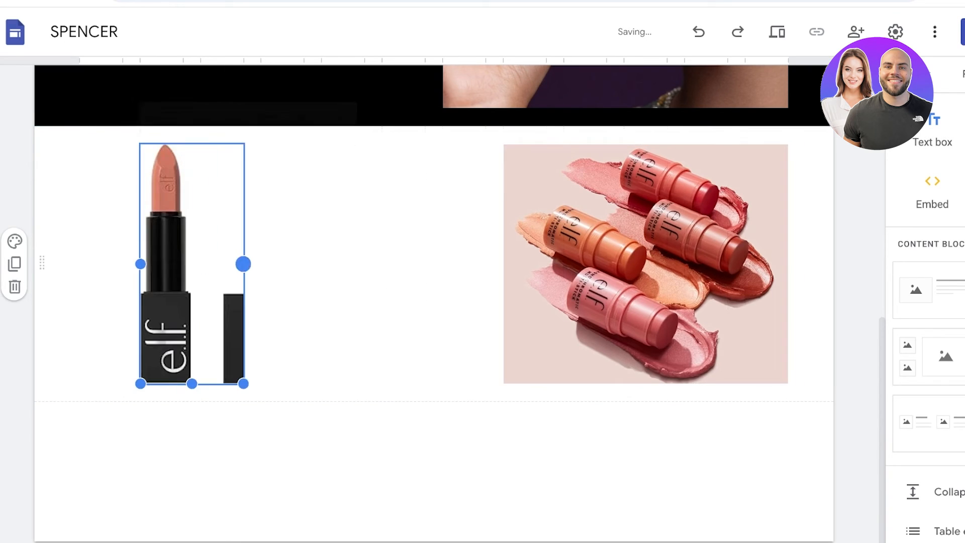
left_click(372, 246)
- Add two narrowed caption text boxes in one row beneath the product images, one under the lipstick and one under the blush sticks
left_click(942, 123)
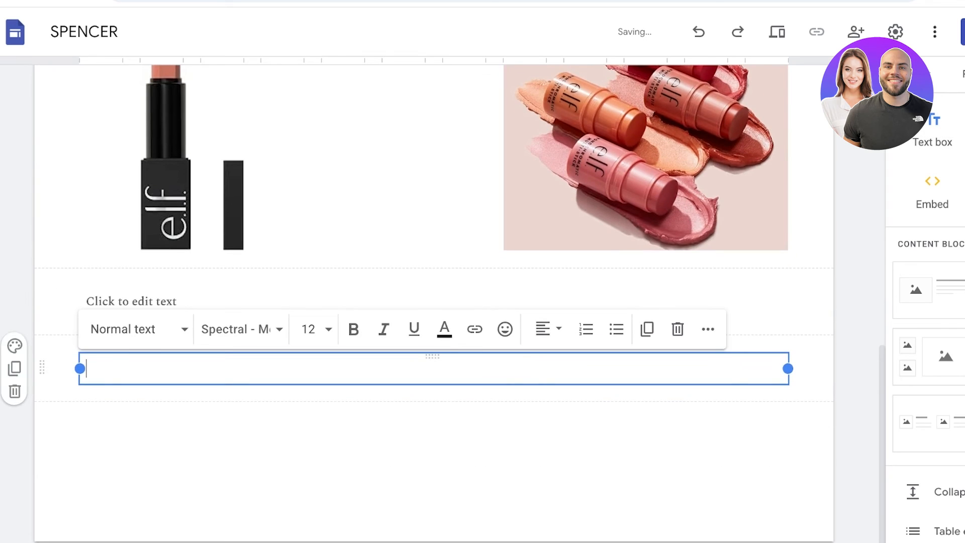
left_click_drag(788, 369, 243, 368)
left_click(243, 301)
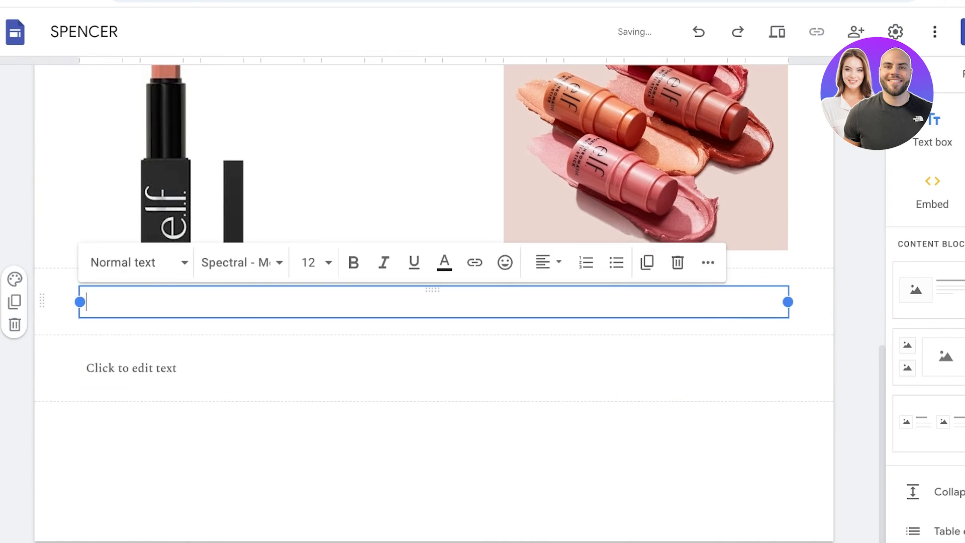
left_click_drag(787, 302, 664, 293)
left_click(161, 368)
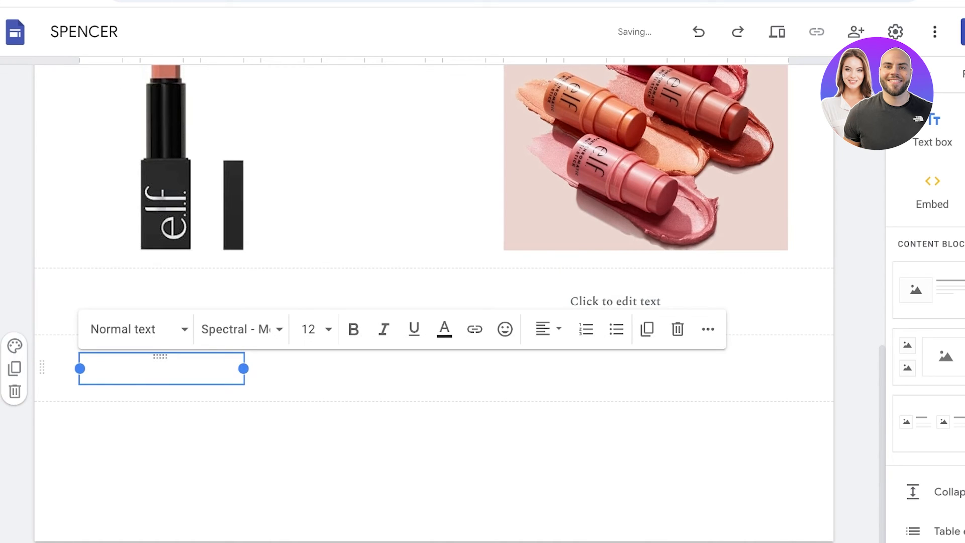
left_click_drag(160, 362, 196, 315)
- Apply the Style 2 section colour to the section holding the lipstick and blush stick images
scroll(432, 301, "up", 7)
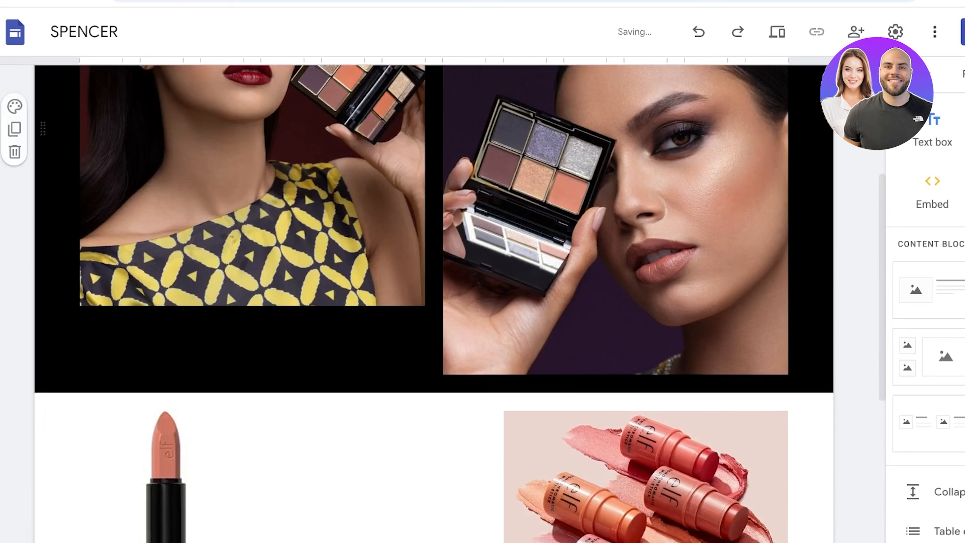
scroll(151, 352, "down", 3)
left_click(15, 345)
left_click(85, 418)
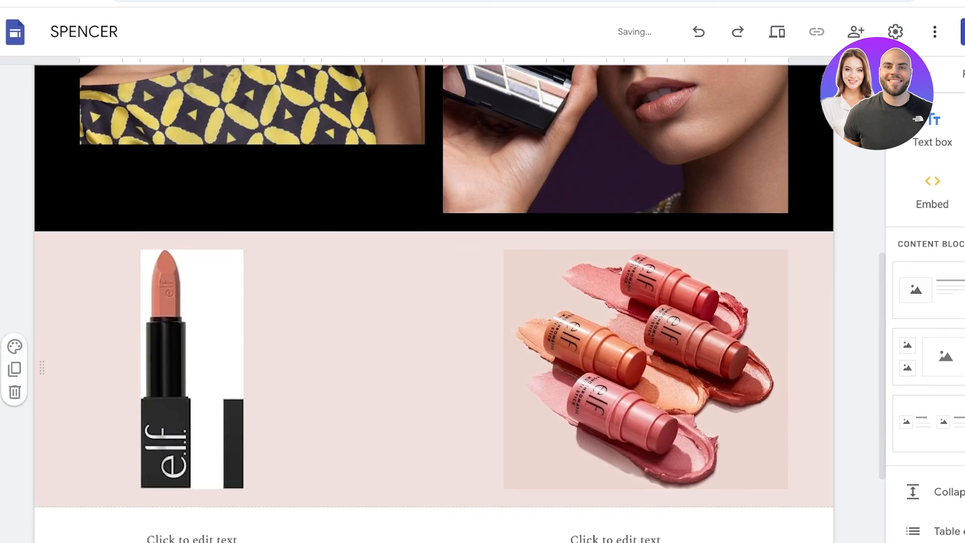
- Apply the Style 2 section colour to the text box section beneath the product images
scroll(434, 303, "down", 3)
scroll(434, 303, "up", 1)
left_click(15, 236)
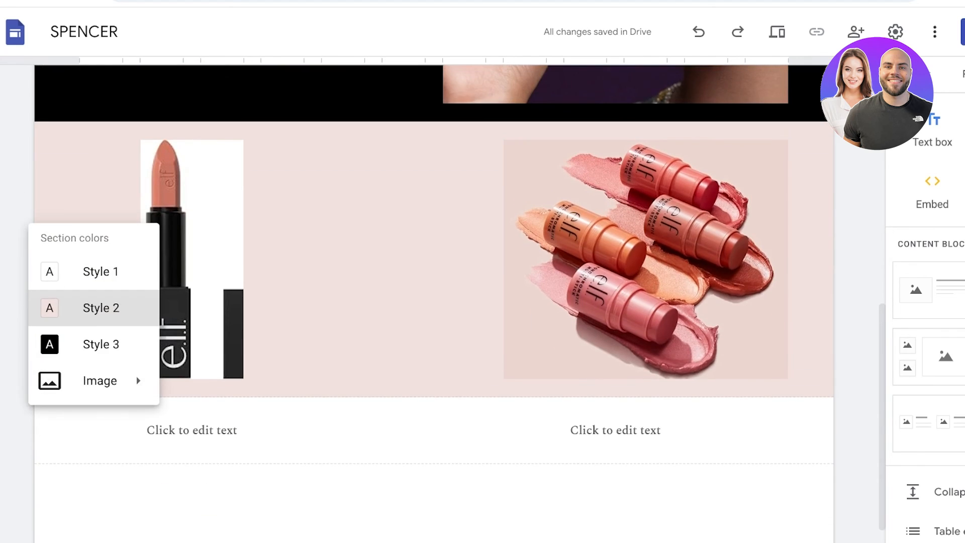
left_click(192, 430)
left_click(15, 407)
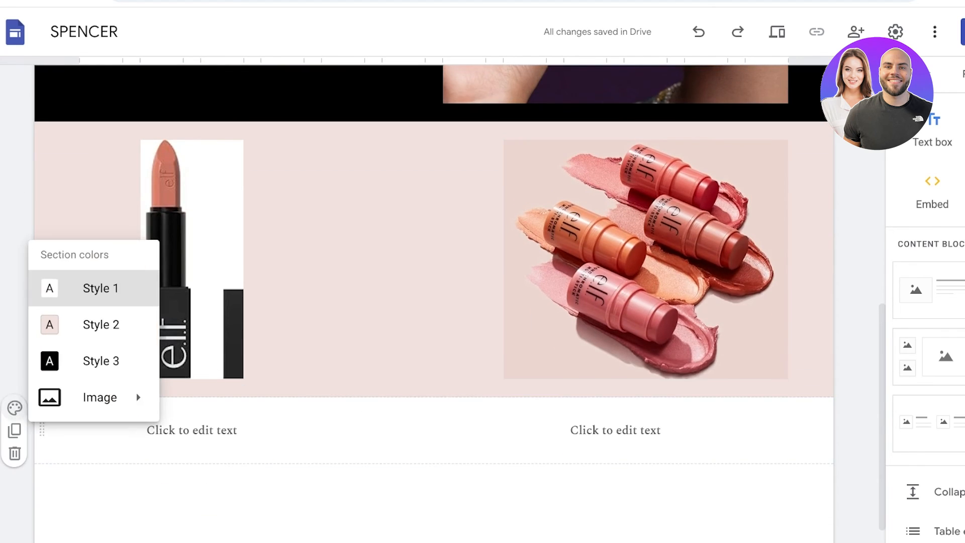
left_click(86, 323)
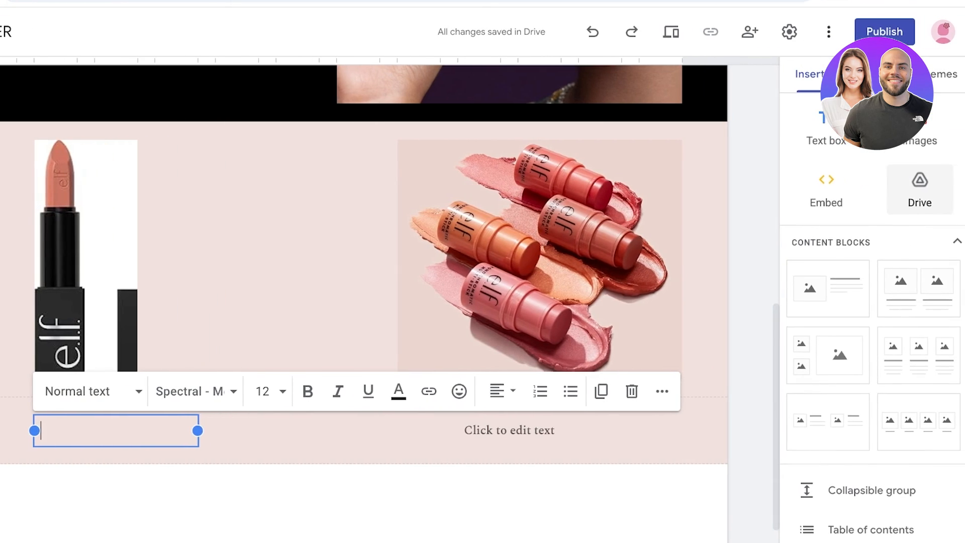
- Insert a button named Lipsticks with the link A and place it in the section below the lipstick image
scroll(872, 352, "down", 4)
scroll(854, 352, "down", 1)
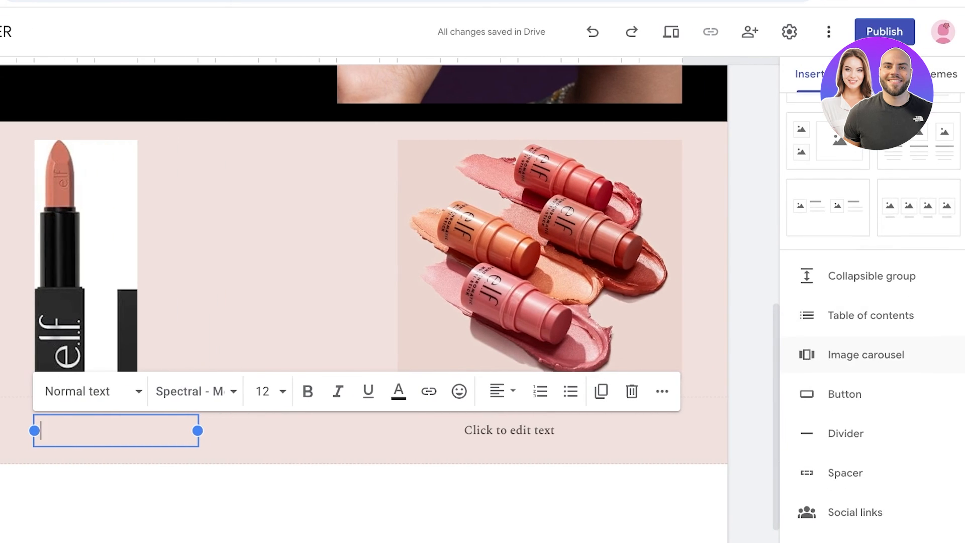
left_click(845, 394)
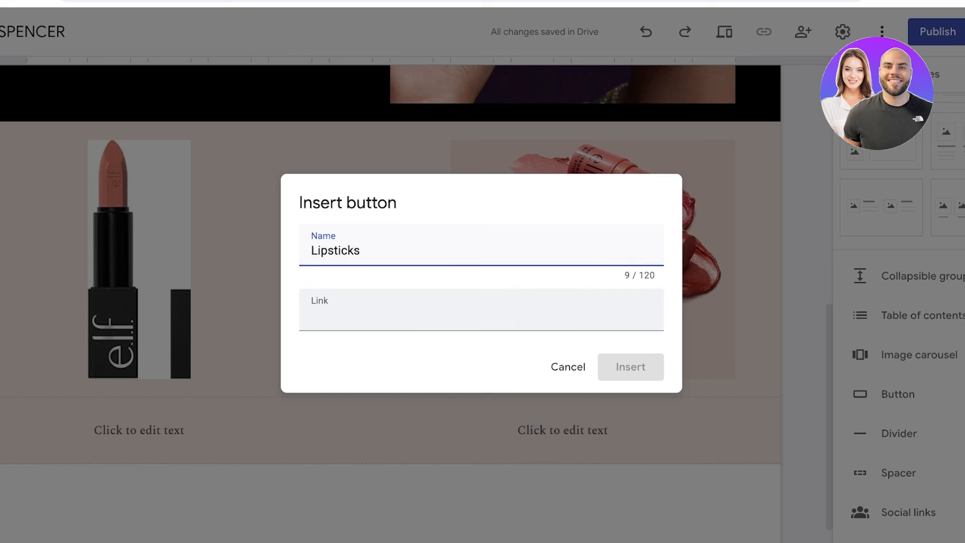
left_click(427, 312)
type("A")
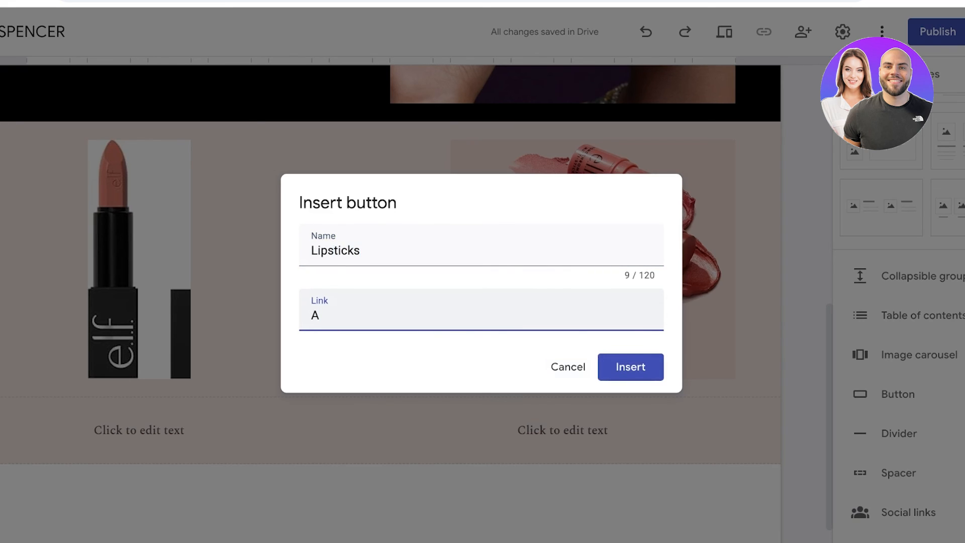
left_click(635, 367)
left_click_drag(79, 367, 211, 377)
- Delete both empty text boxes from the section containing the Lipsticks button
left_click(252, 362)
key("Delete")
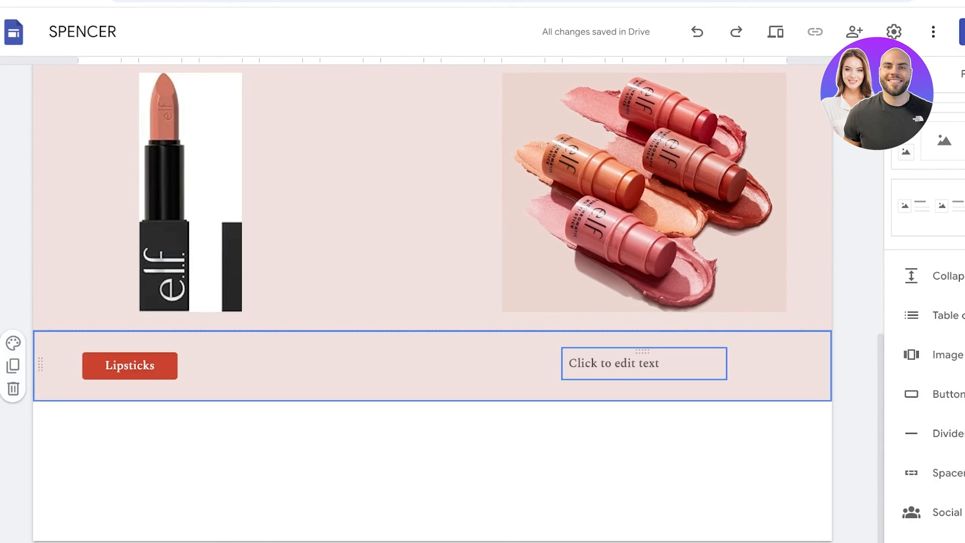
left_click(644, 363)
key("Delete")
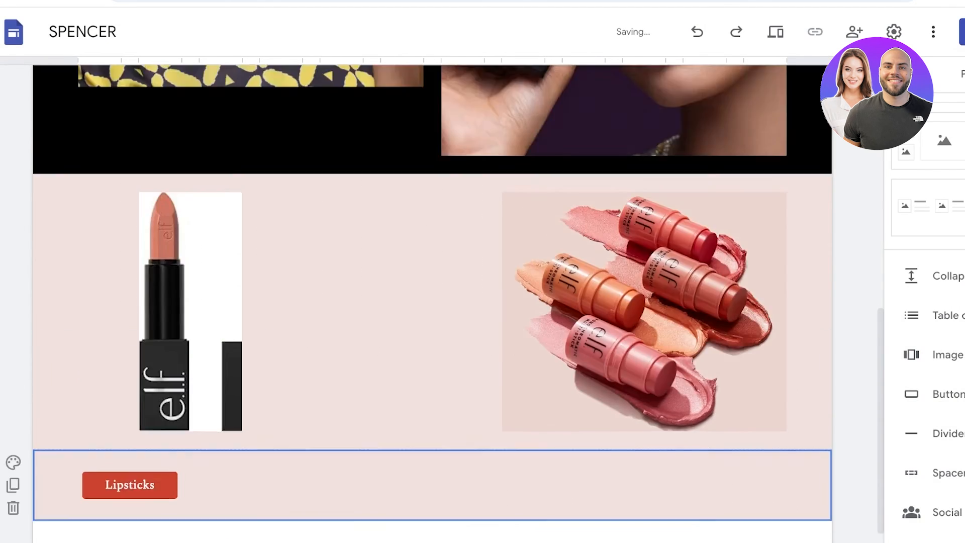
- Create a new site page named Lipsticks
scroll(433, 303, "up", 10)
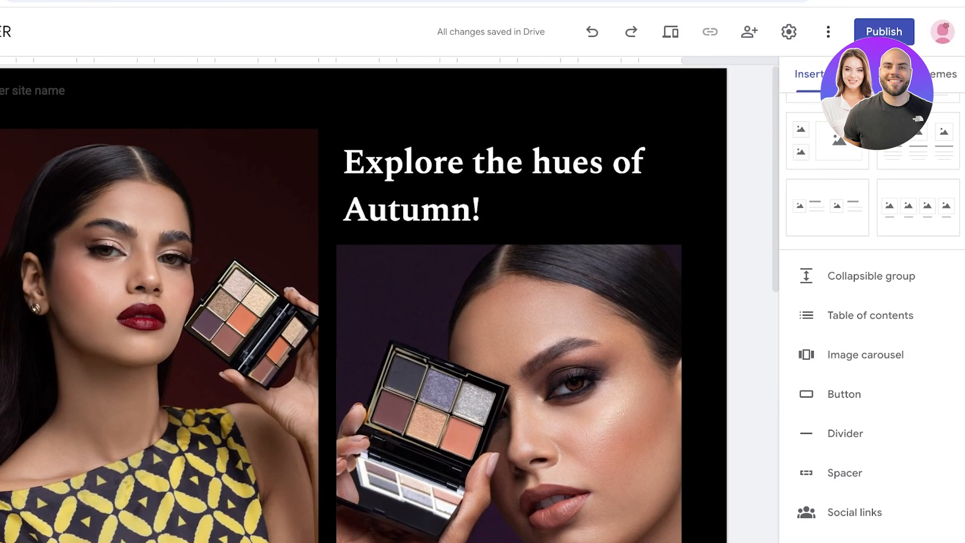
left_click(963, 74)
mouse_move(876, 507)
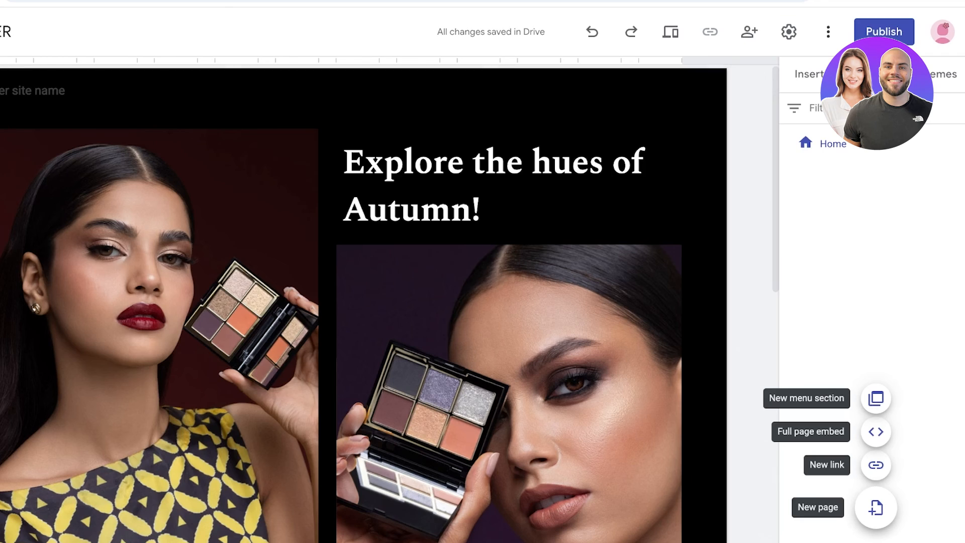
left_click(875, 507)
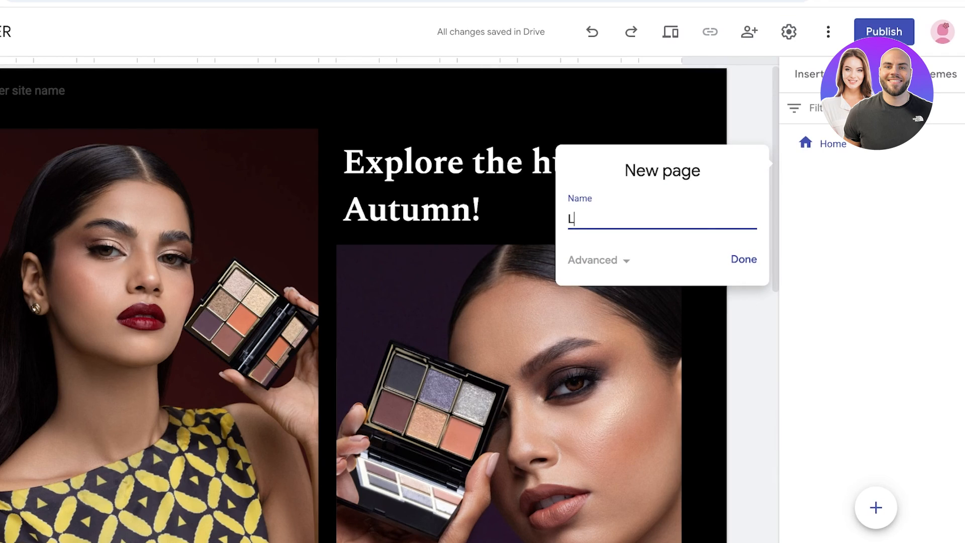
key("Return")
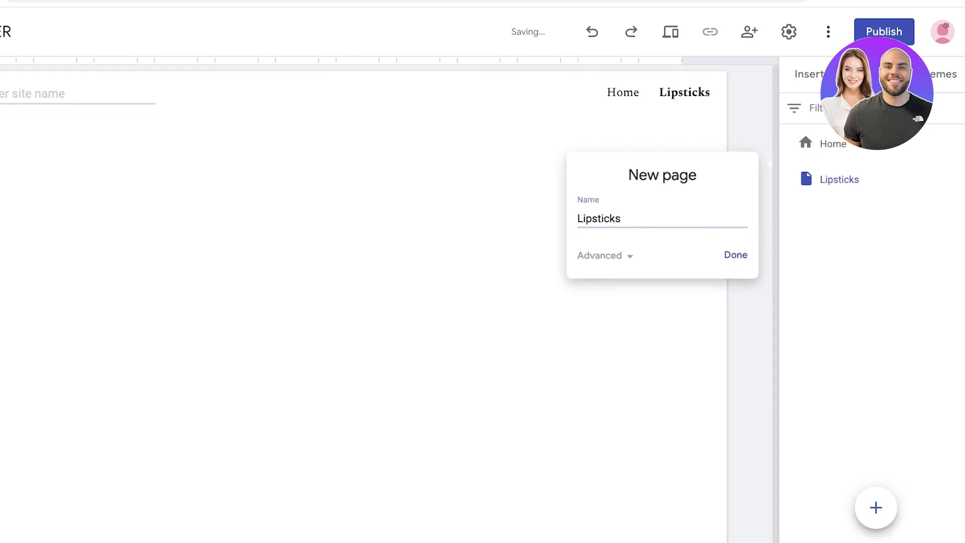
- Return to the Home page from the new Lipsticks page
left_click(810, 74)
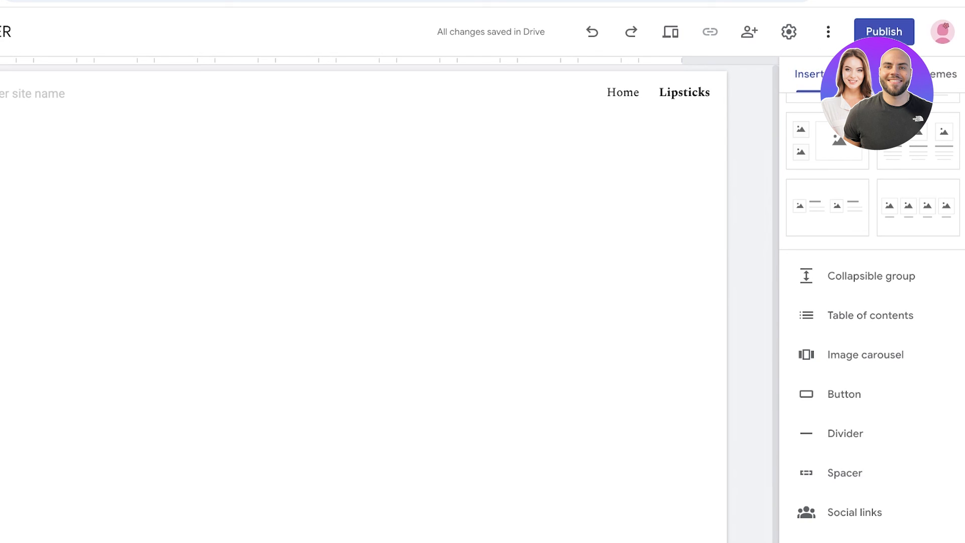
left_click(875, 75)
double_click(876, 143)
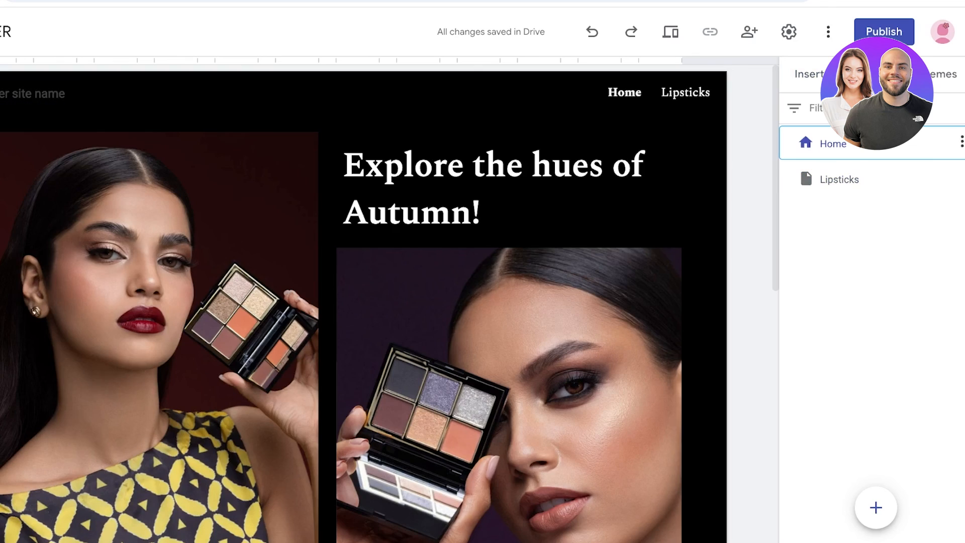
- Preview the Home page in desktop, tablet and phone layouts, examining its sections, and exit the preview
scroll(578, 281, "down", 6)
scroll(578, 282, "up", 6)
left_click(670, 32)
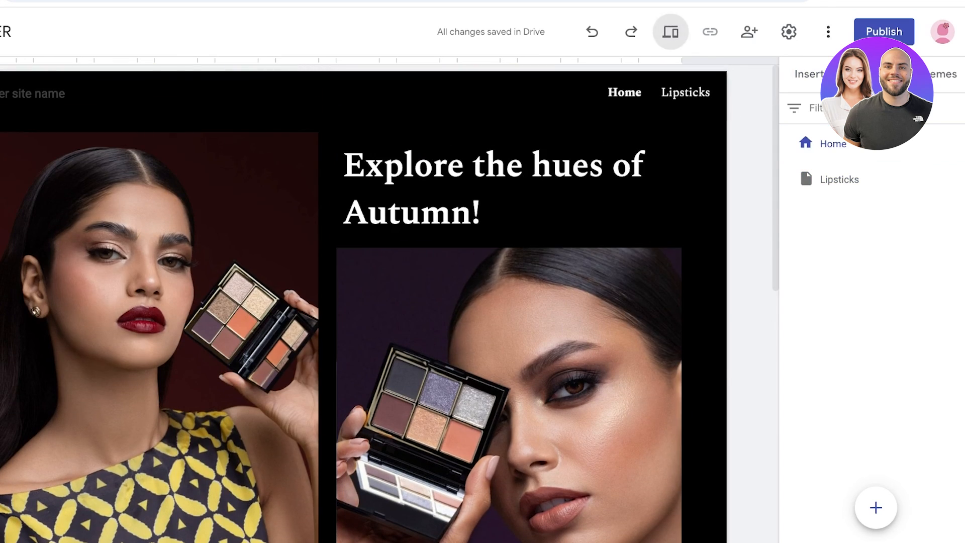
scroll(482, 282, "down", 8)
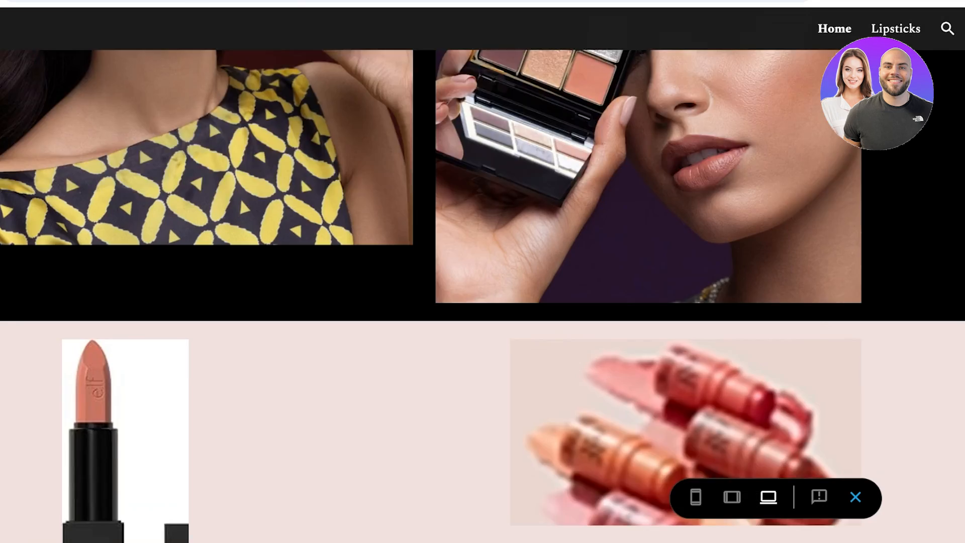
scroll(483, 281, "up", 8)
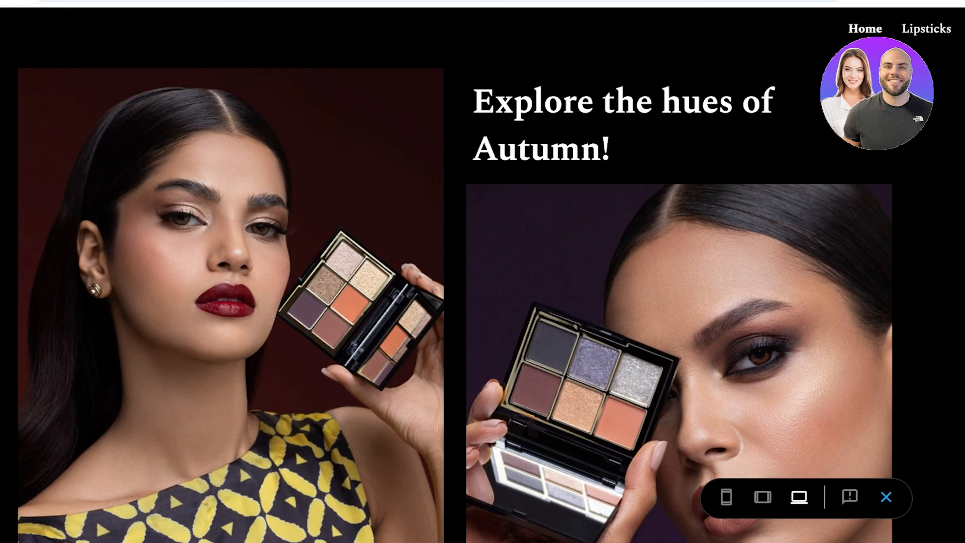
left_click(762, 497)
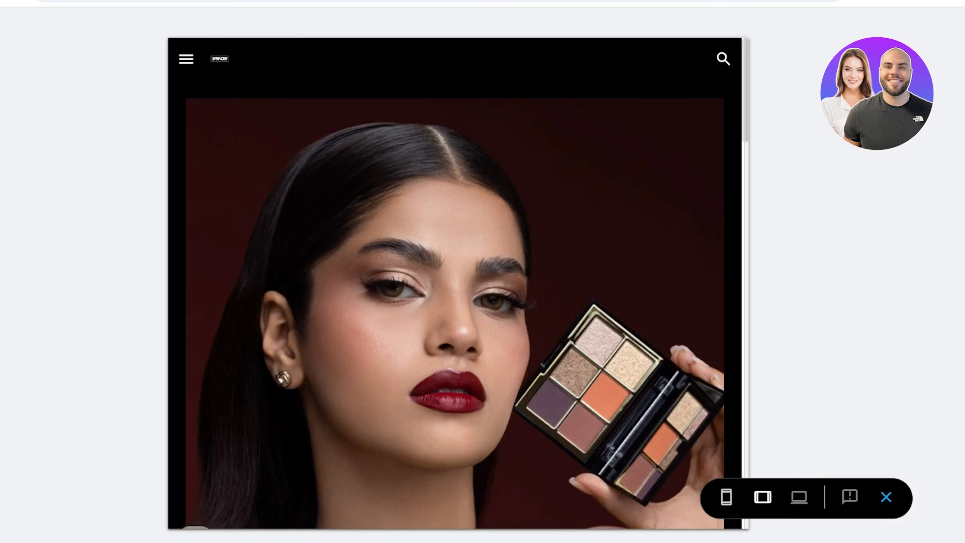
left_click(727, 497)
scroll(455, 281, "down", 5)
scroll(455, 282, "down", 7)
scroll(455, 281, "up", 10)
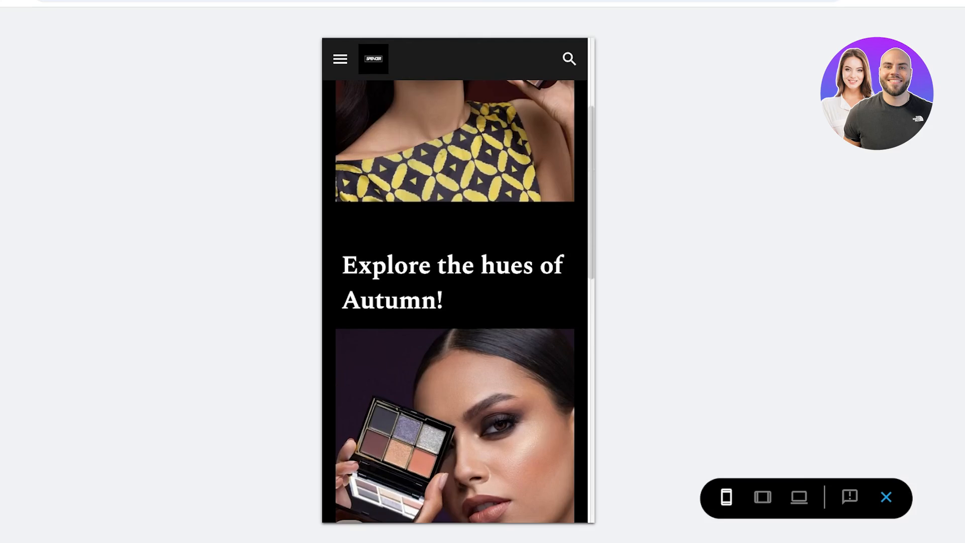
left_click(917, 497)
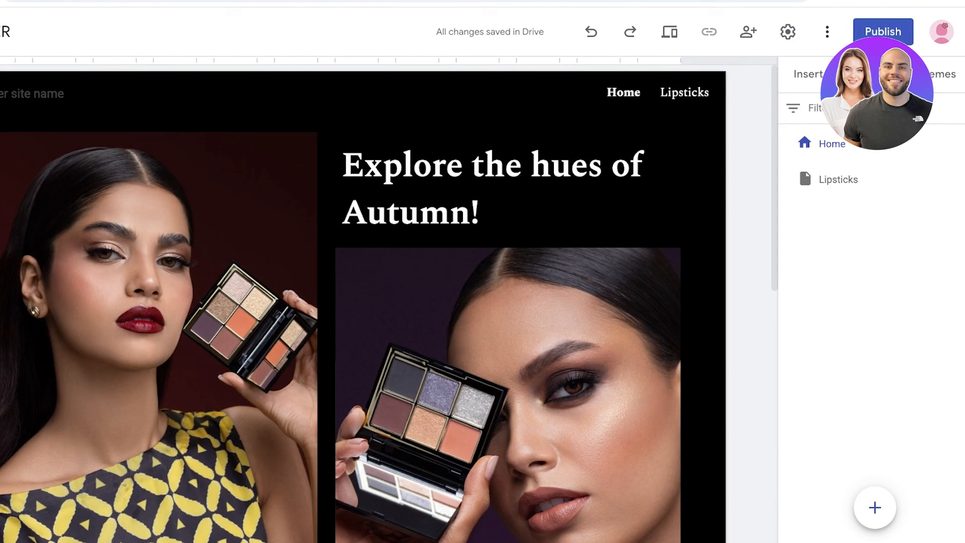
- Start publishing the site and enter spencer09 as its web address
left_click(921, 33)
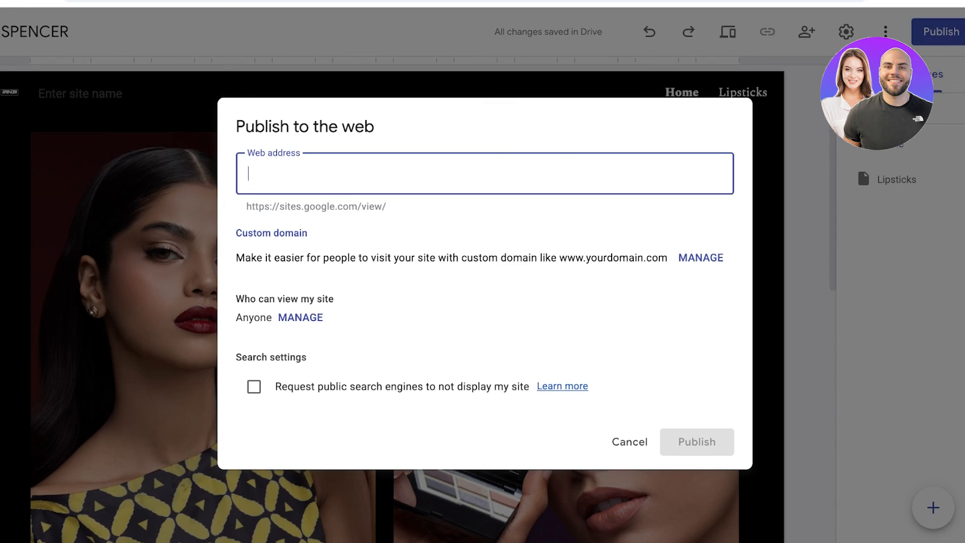
type("d")
key("BackSpace")
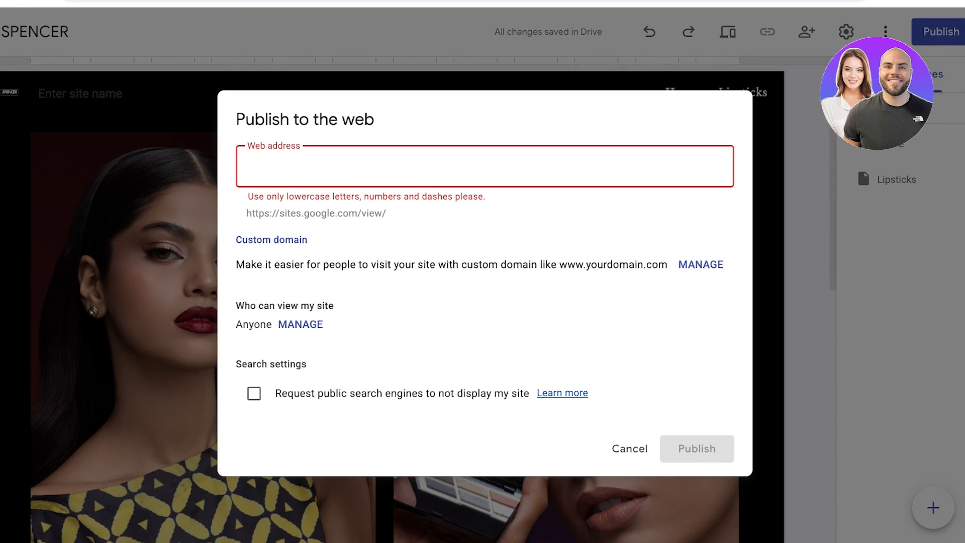
type("v")
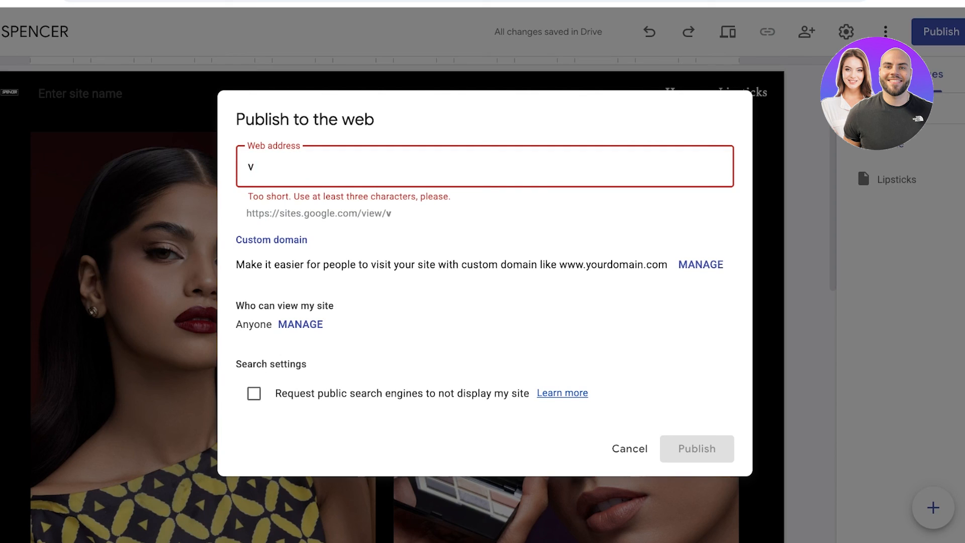
key("BackSpace")
type("spencer")
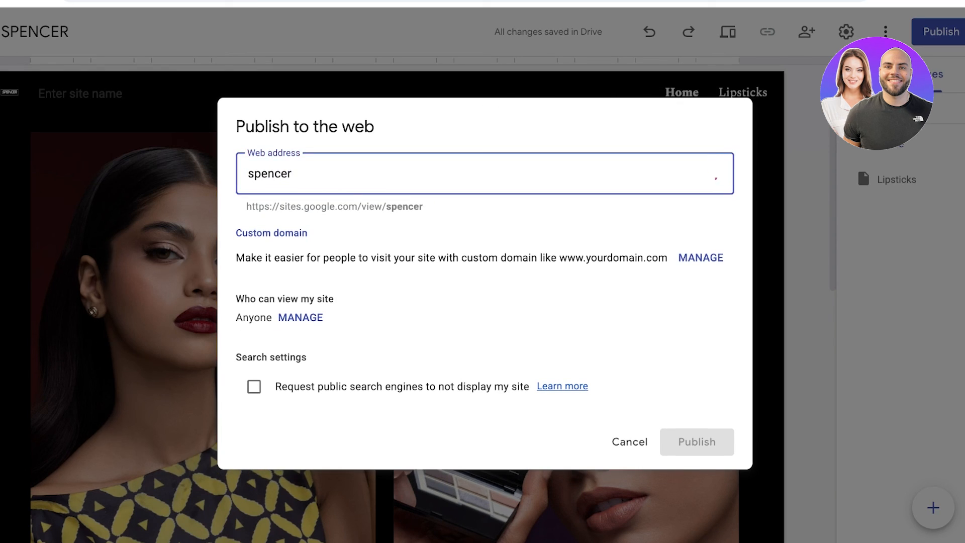
type("09")
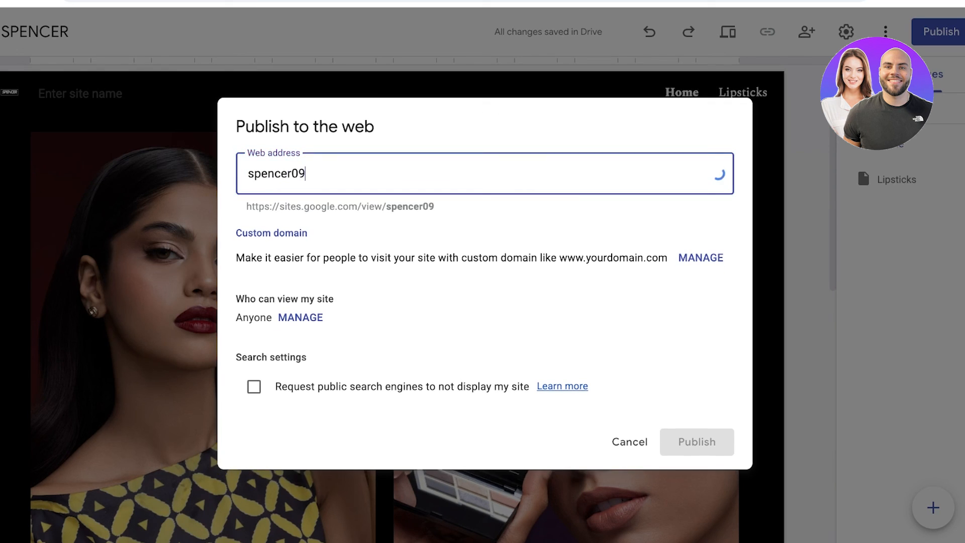